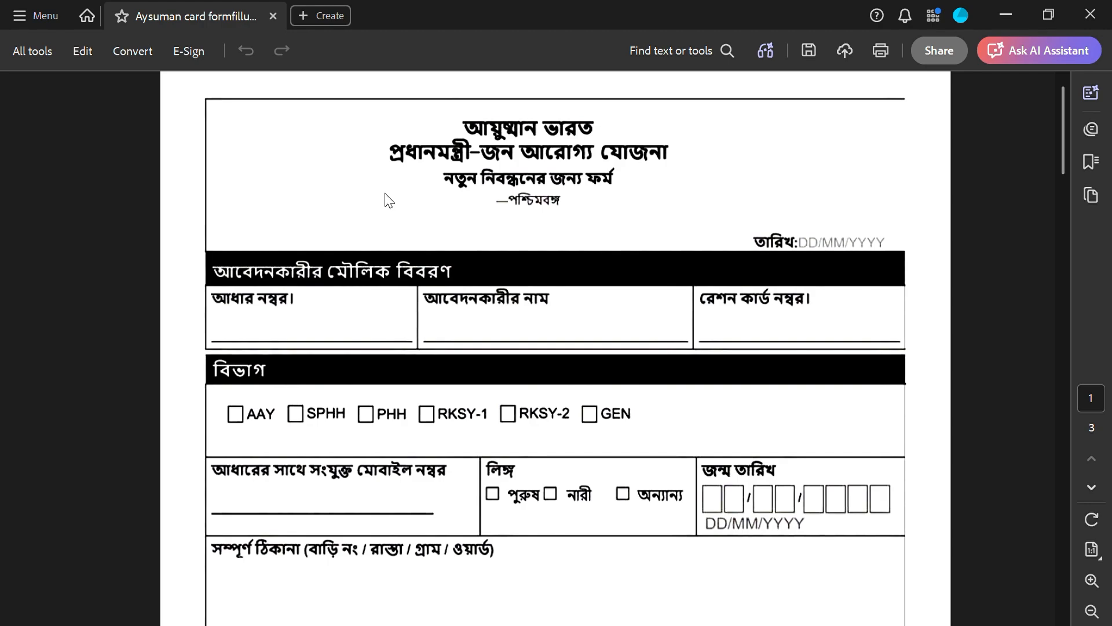
Fill in the form's date as 16/06/2026.
left_click(827, 243)
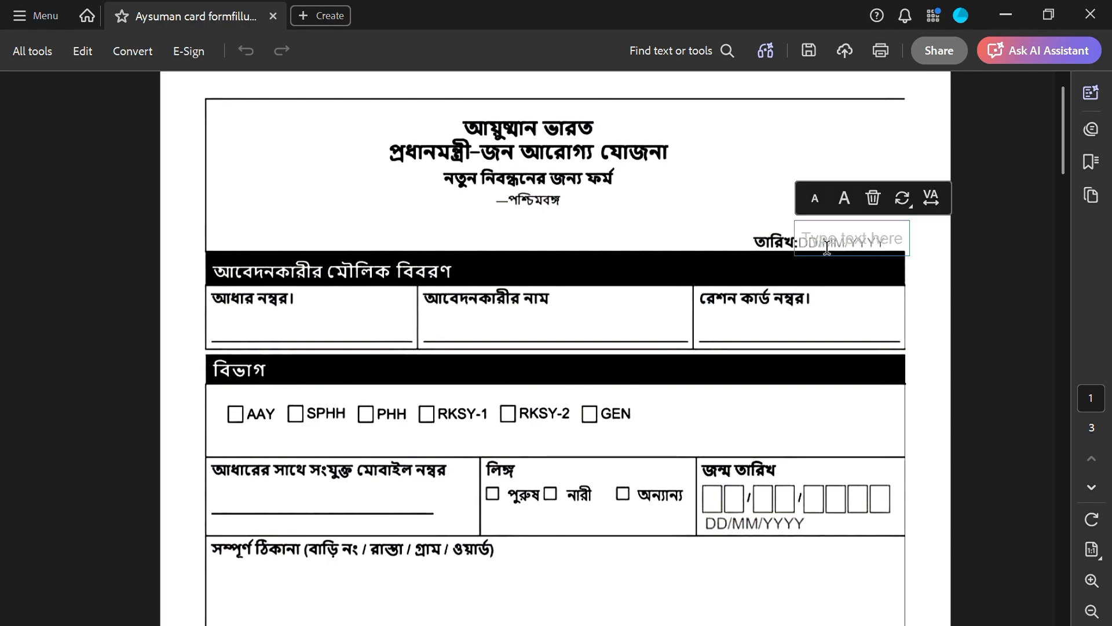
type("16/")
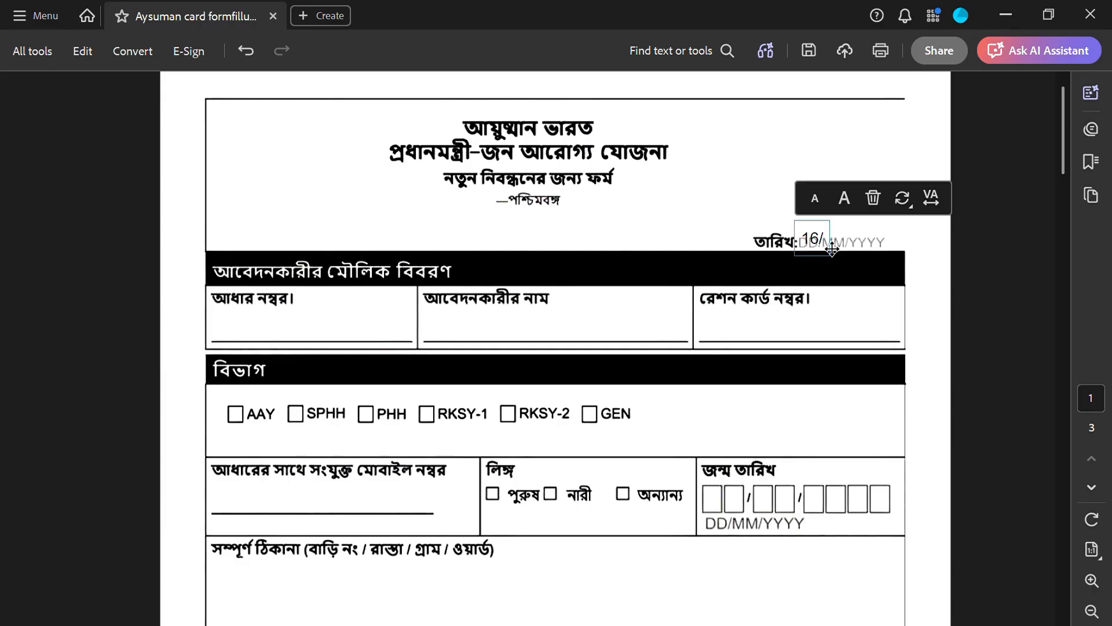
type("06/2026")
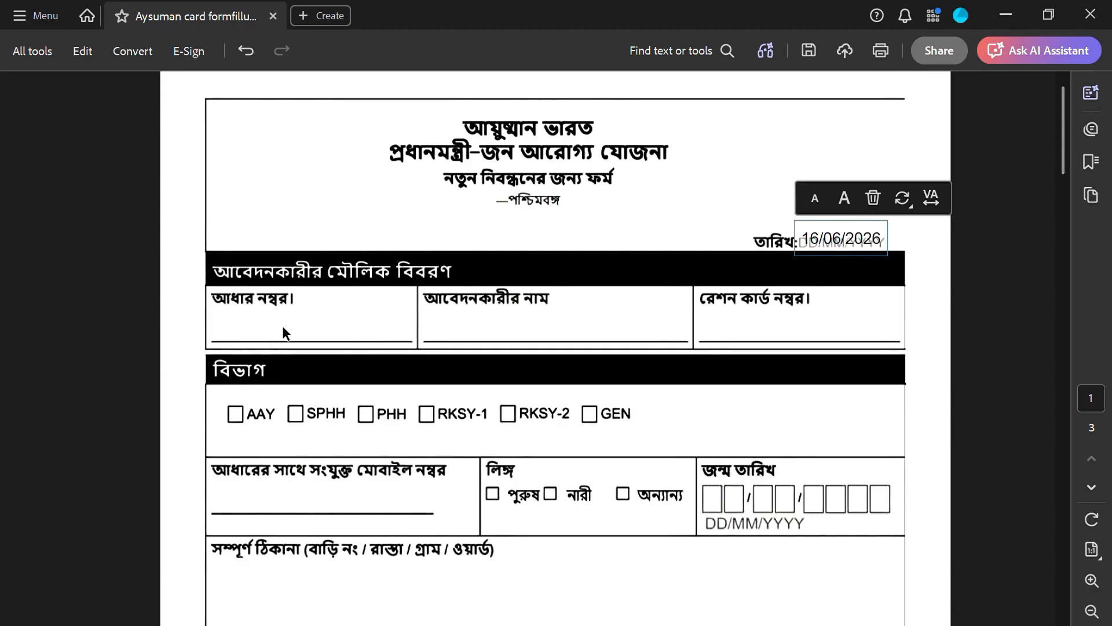
key("Escape")
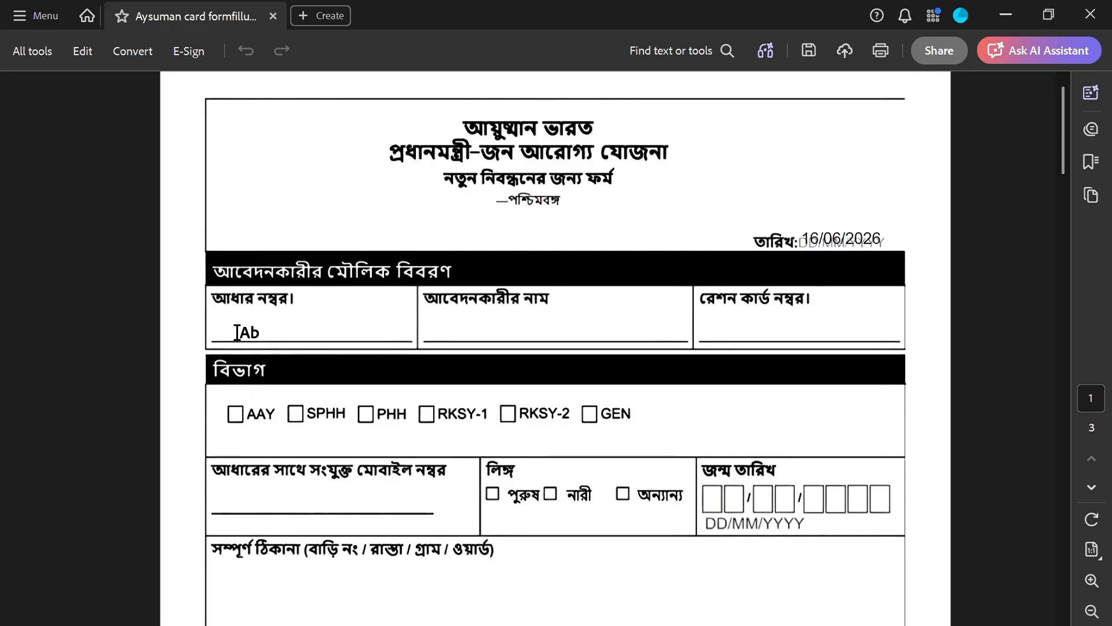
Fill in the applicant's Aadhaar number and the applicant's name in the basic details section.
left_click(238, 330)
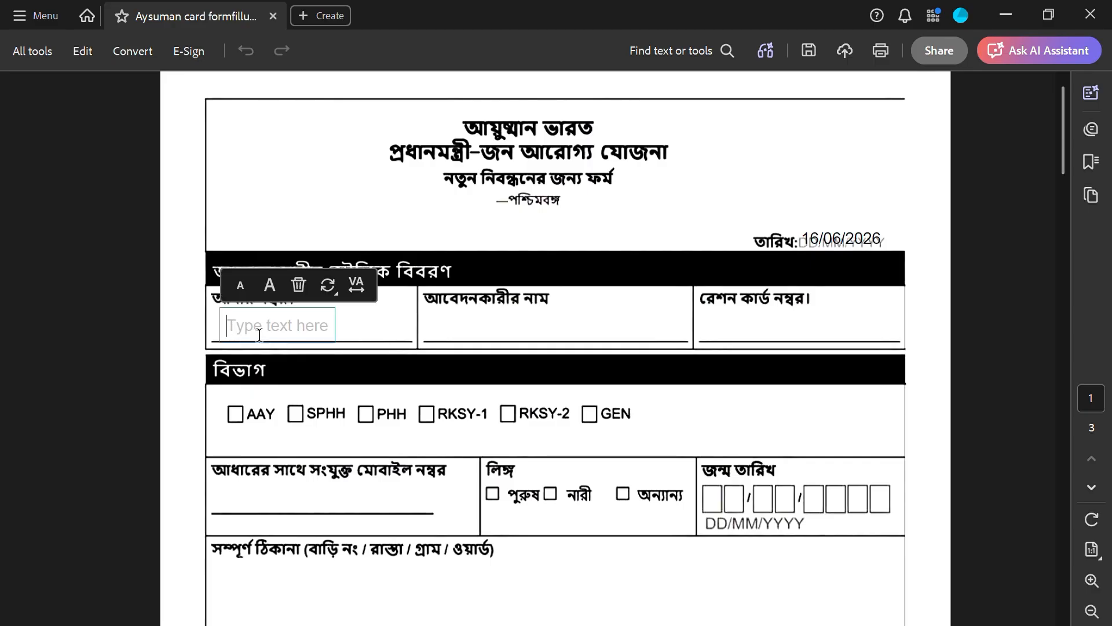
key("ctrl+v")
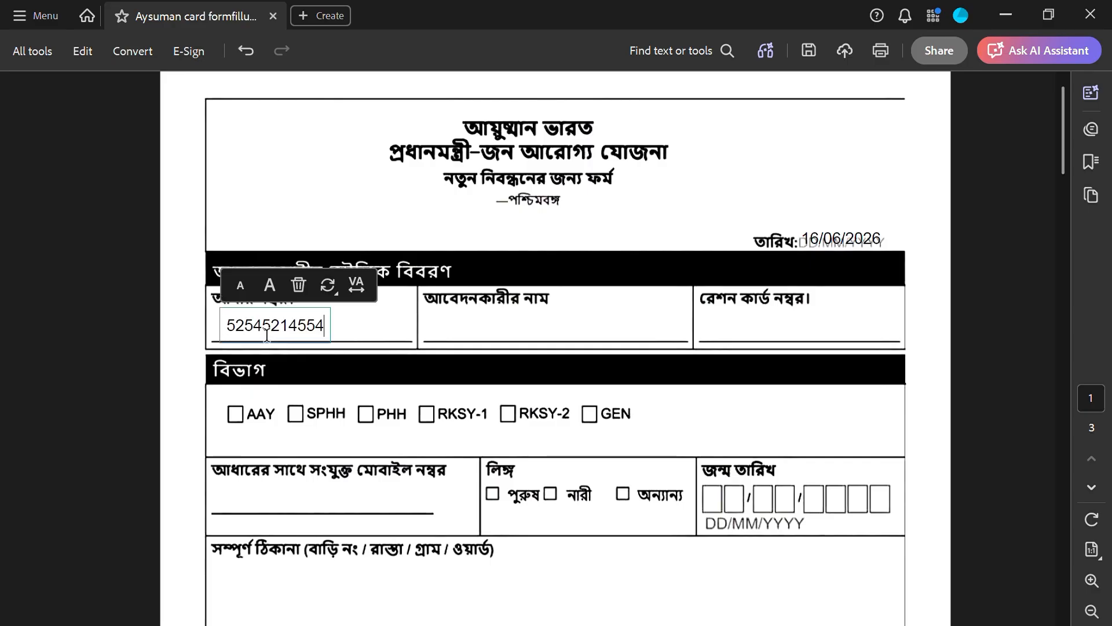
left_click(436, 329)
left_click(464, 334)
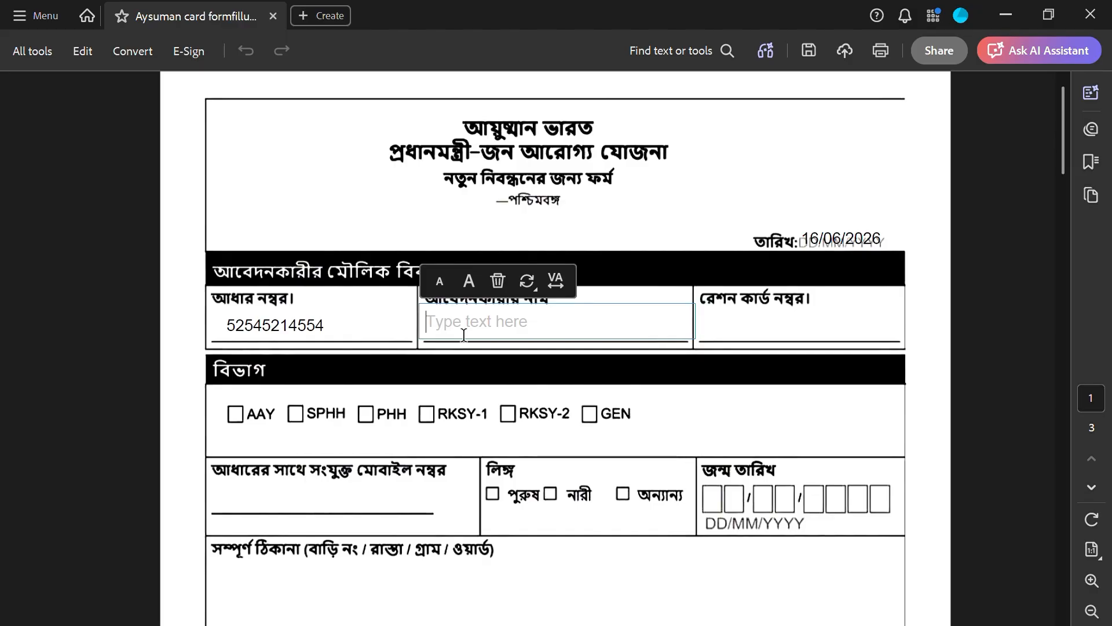
type("asdgf dagg")
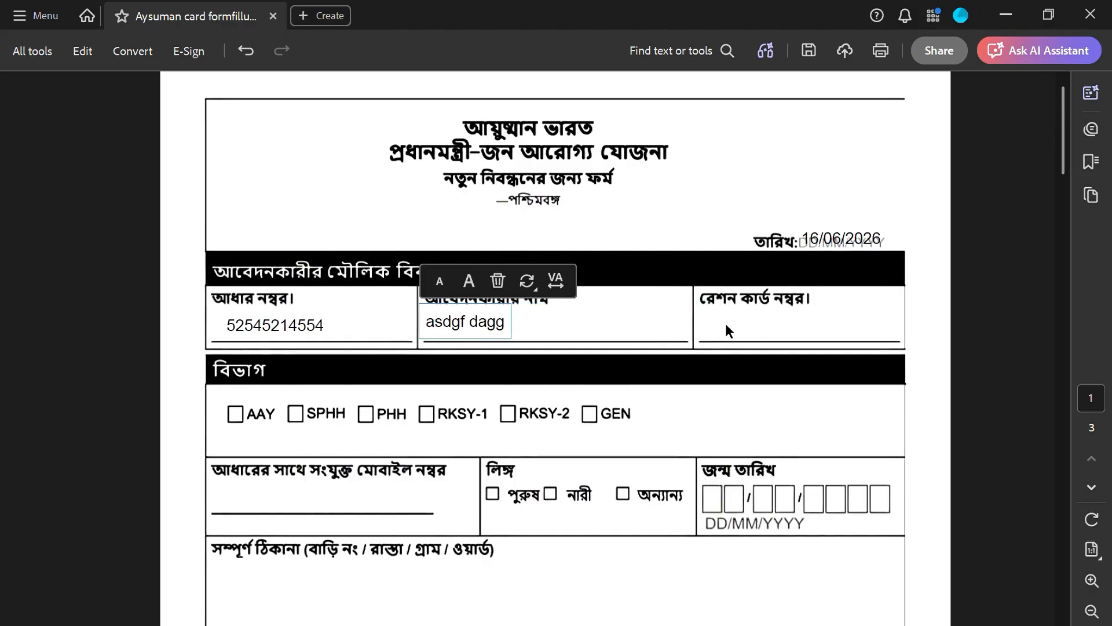
left_click(727, 325)
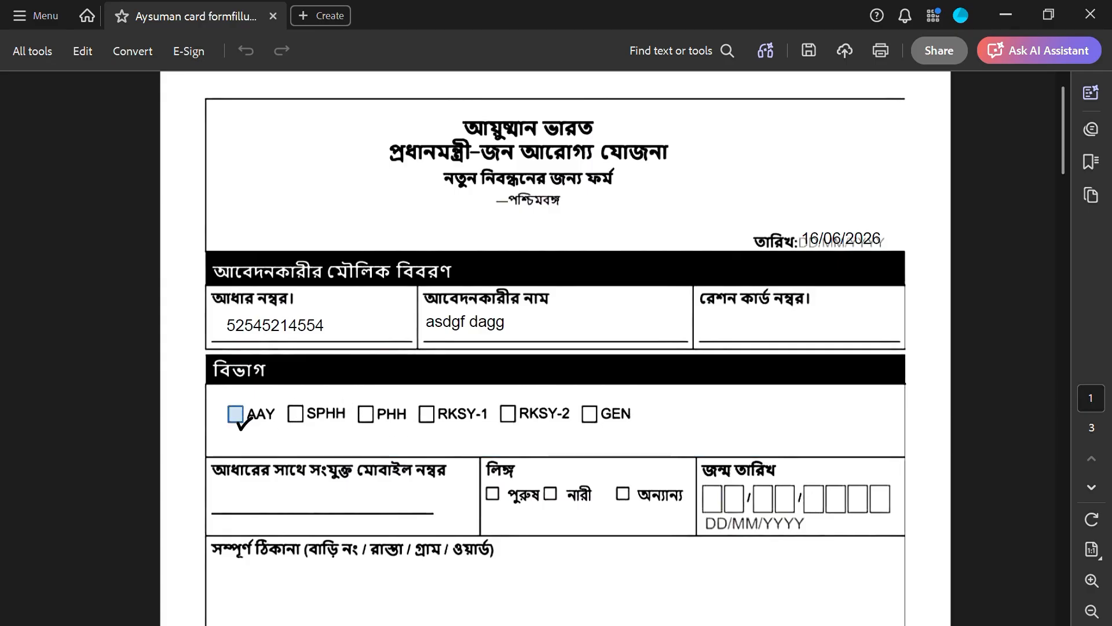
left_click(236, 416)
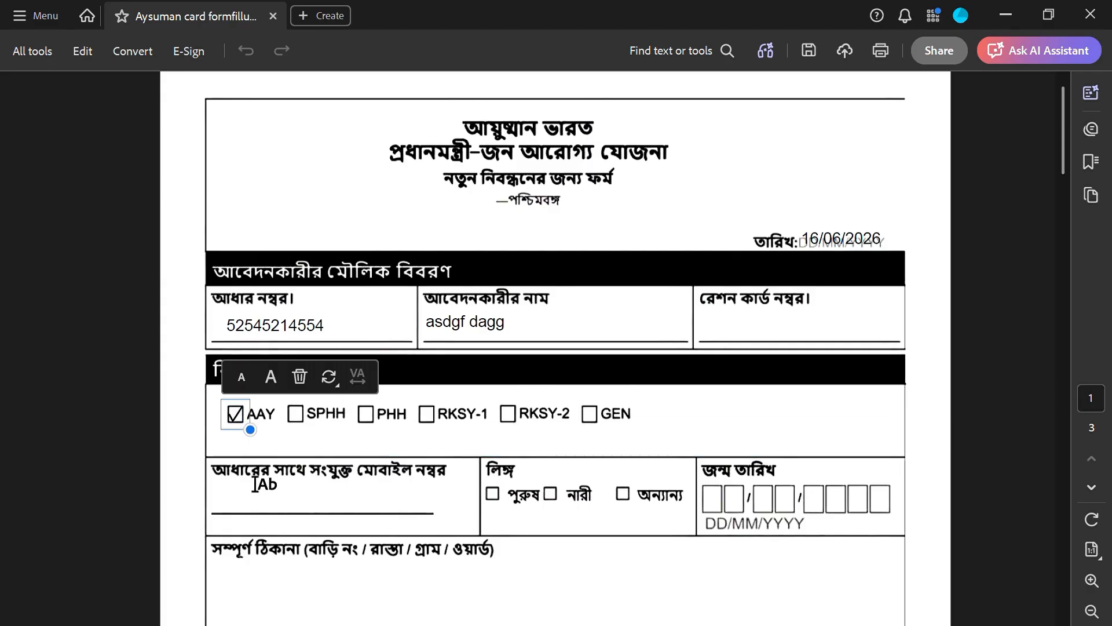
left_click(300, 377)
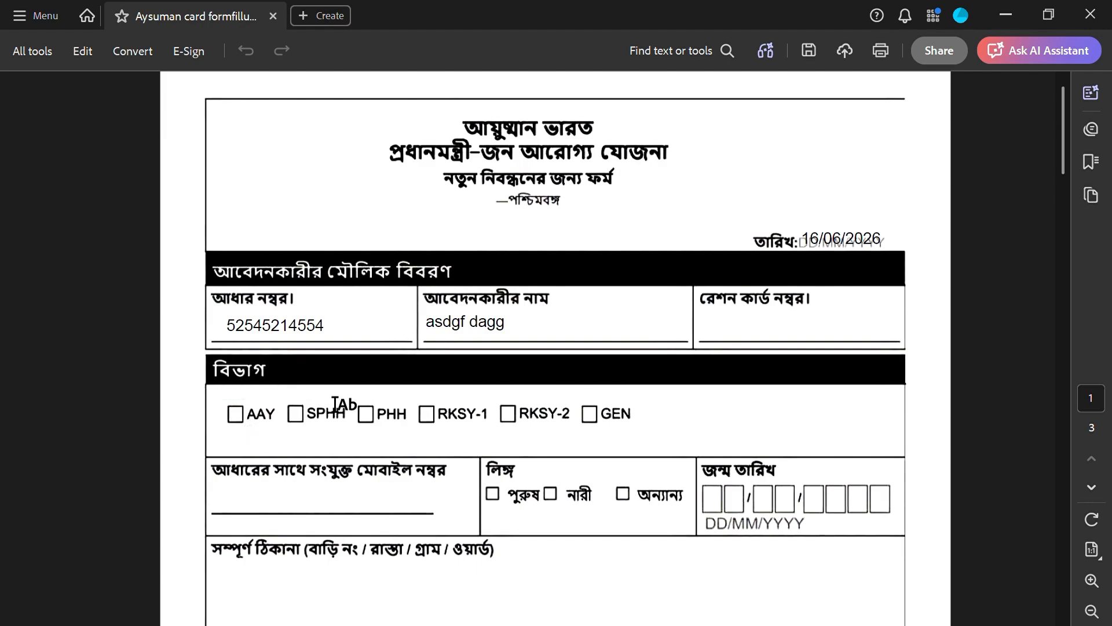
left_click(296, 414)
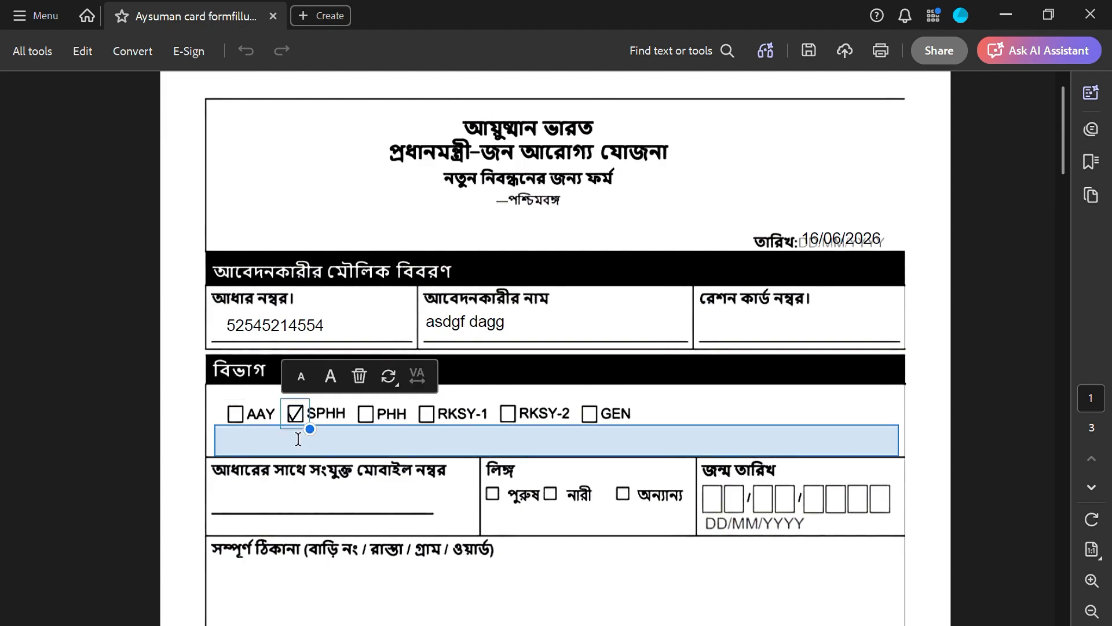
left_click(359, 376)
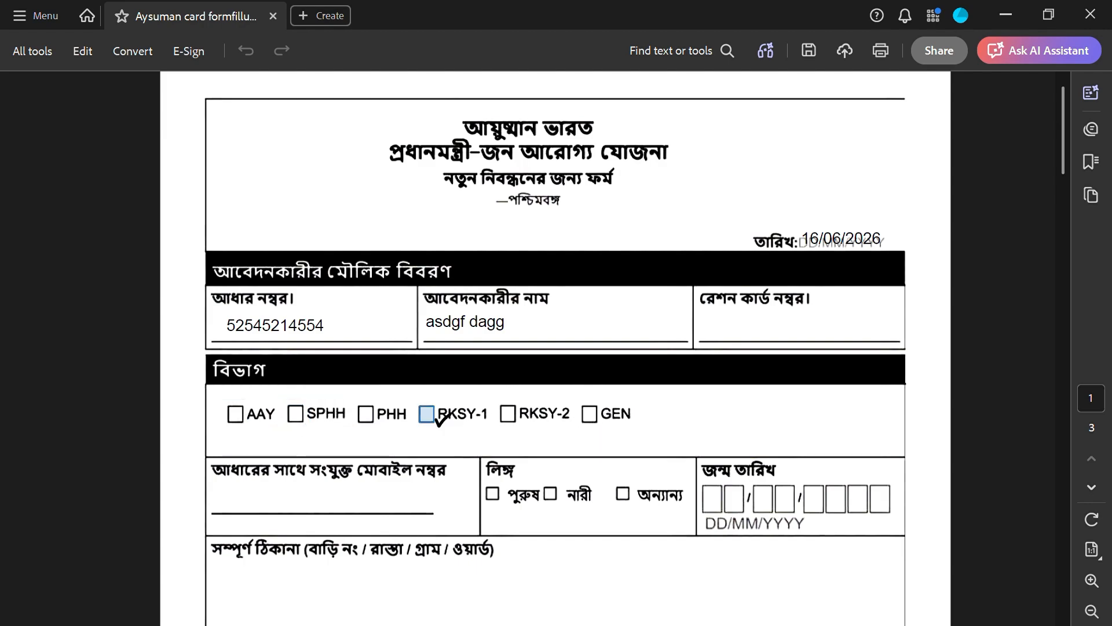
Tick the RKSY-1 box in the category section.
left_click(427, 414)
scroll(409, 450, "down", 1)
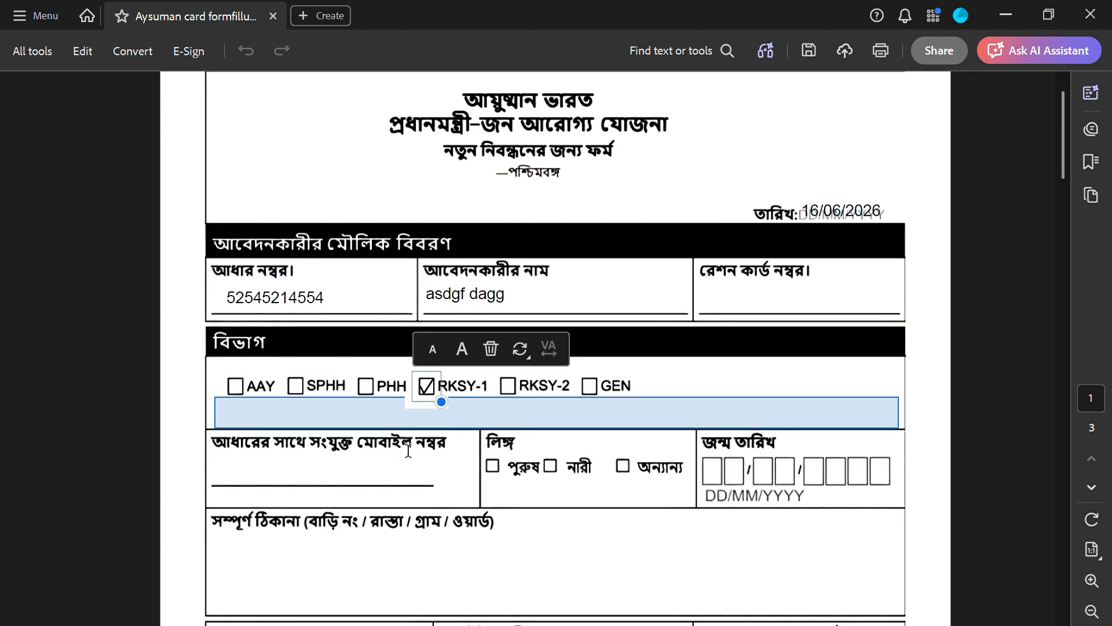
Go over the Aadhaar-linked mobile number, gender and date of birth fields without filling them in.
left_click(280, 477)
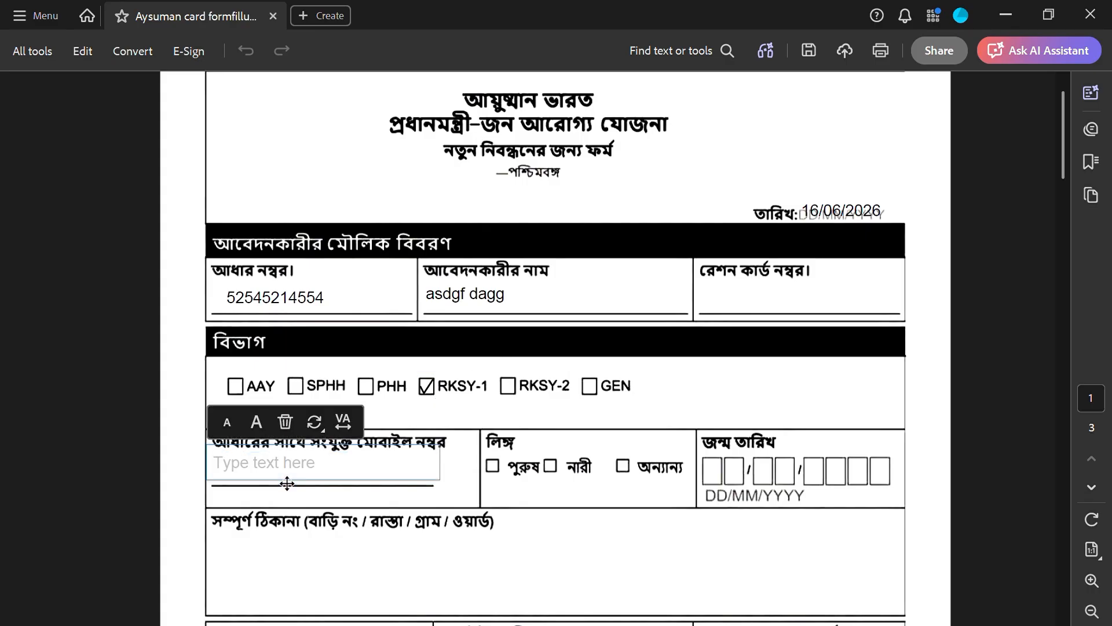
left_click(288, 425)
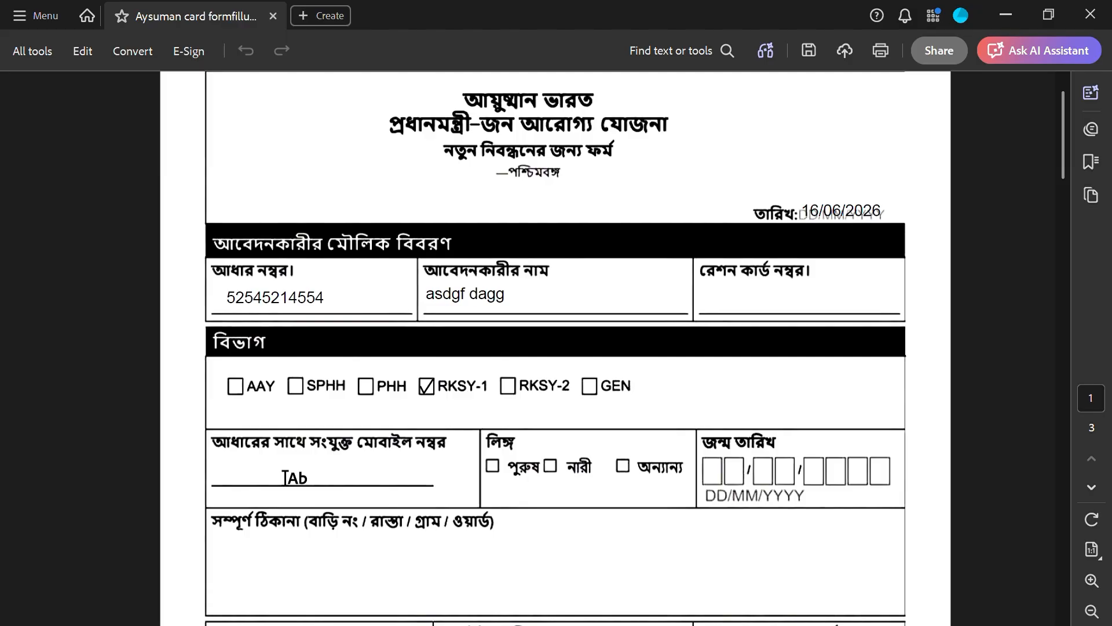
left_click(243, 476)
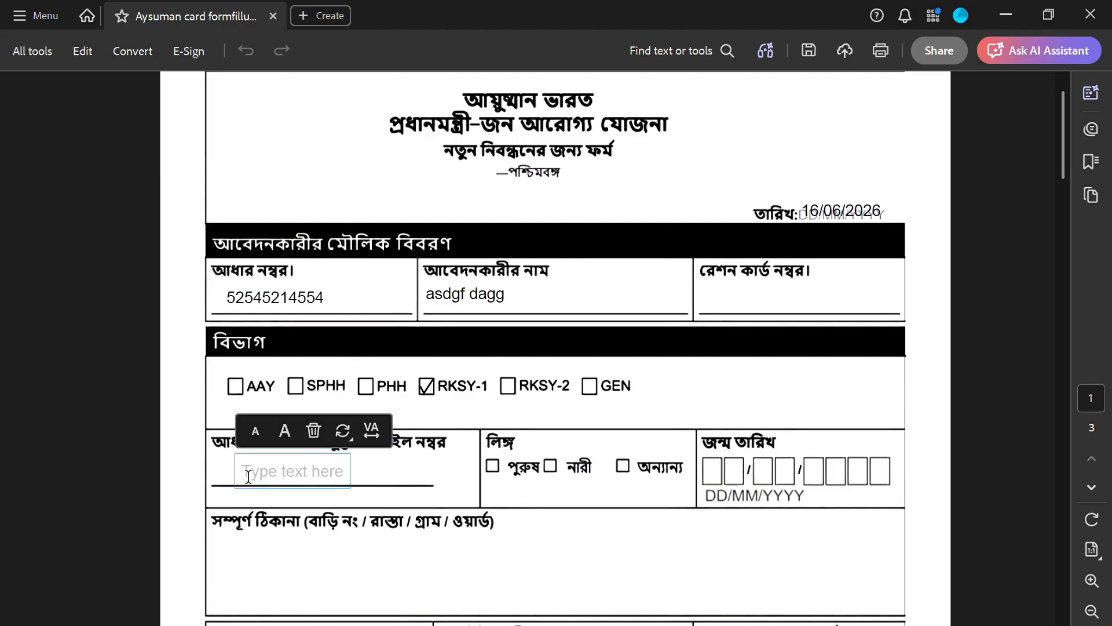
left_click(516, 499)
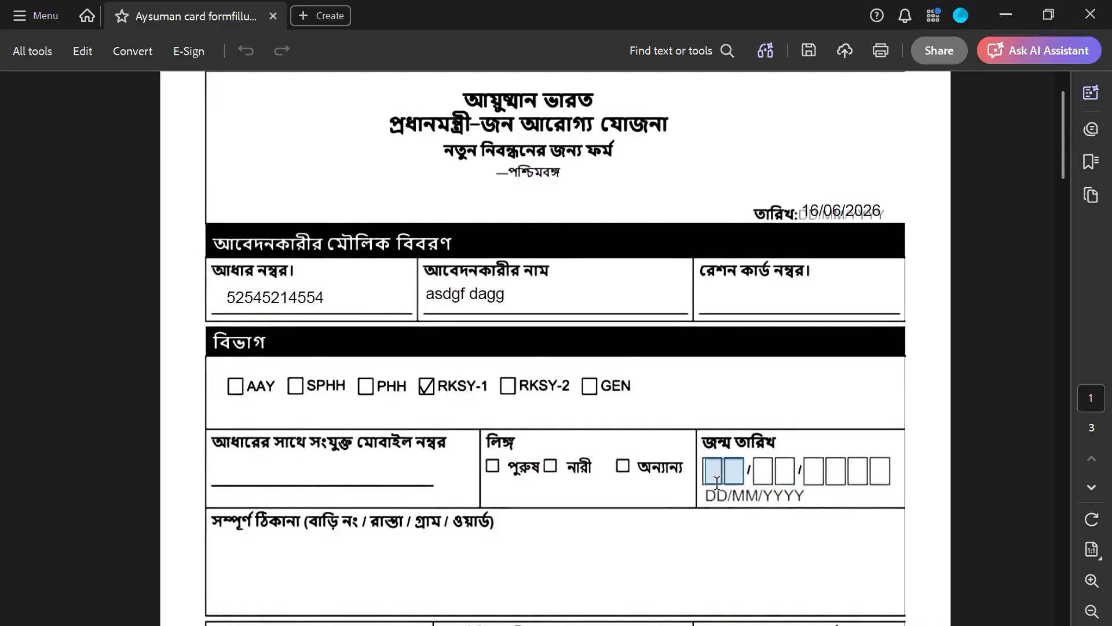
Go over the full address, district, block/ULB and gram panchayat/ward fields without entering text.
scroll(342, 534, "down", 2)
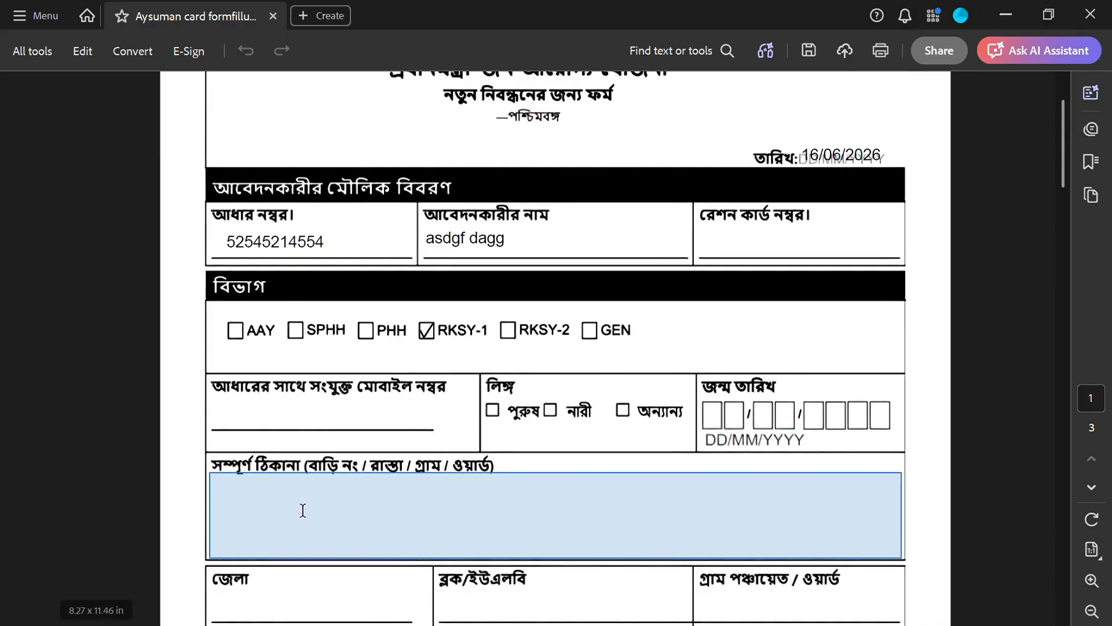
left_click(307, 507)
scroll(305, 487, "down", 2)
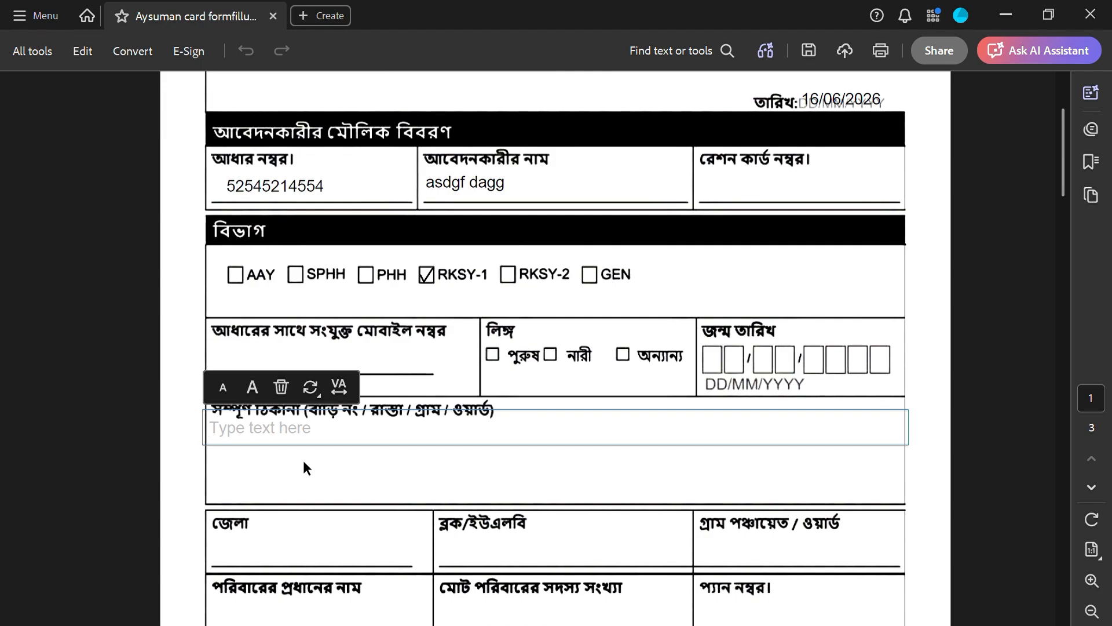
scroll(304, 460, "down", 2)
left_click(280, 495)
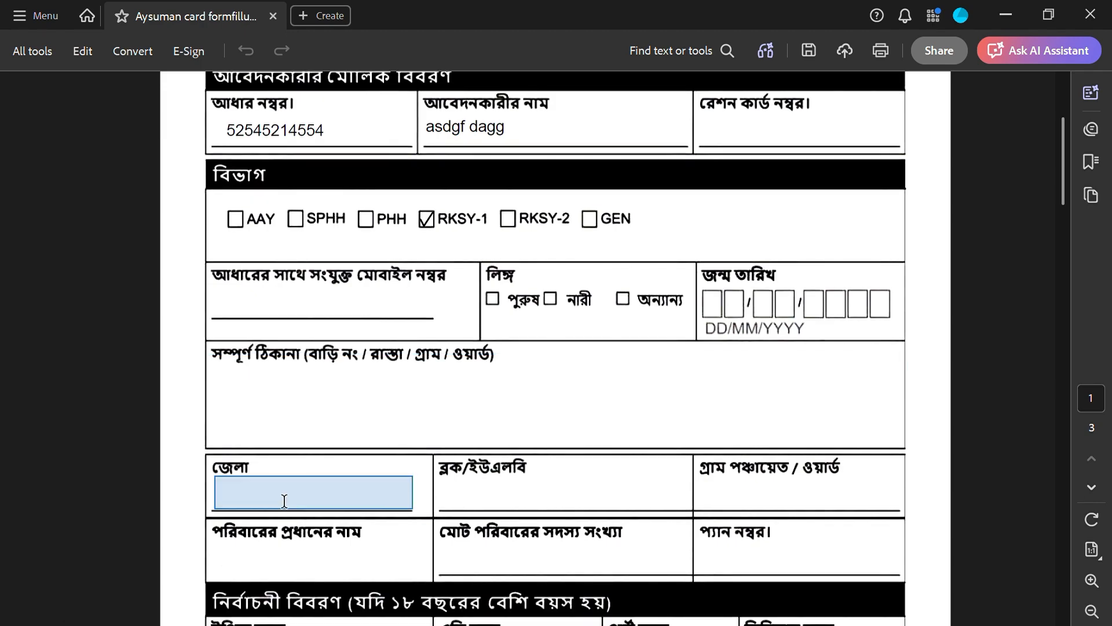
left_click(509, 506)
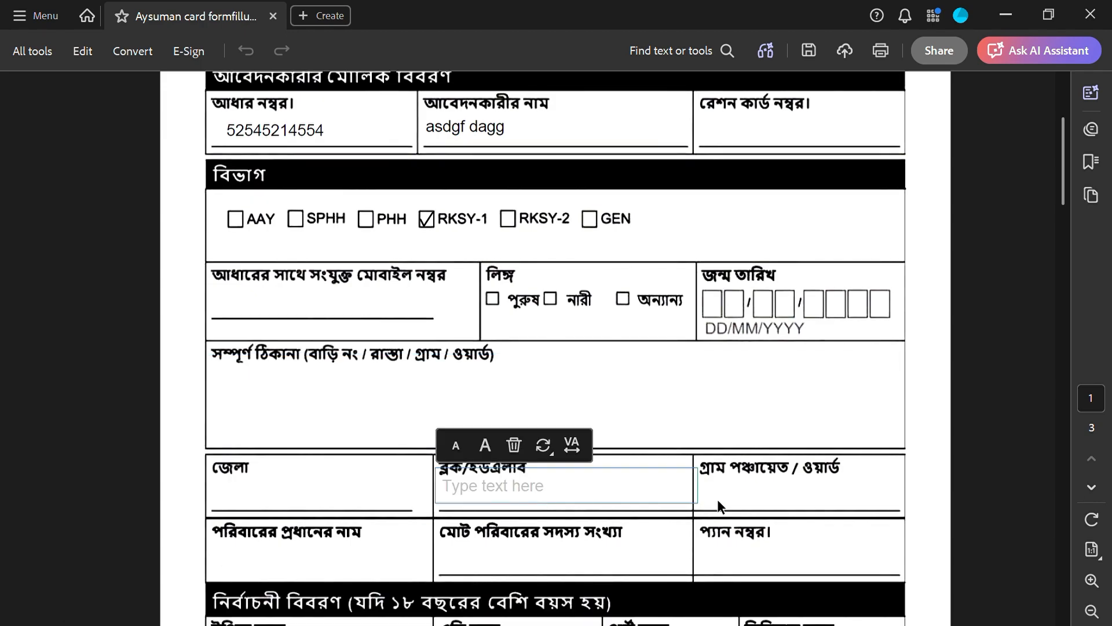
left_click(753, 496)
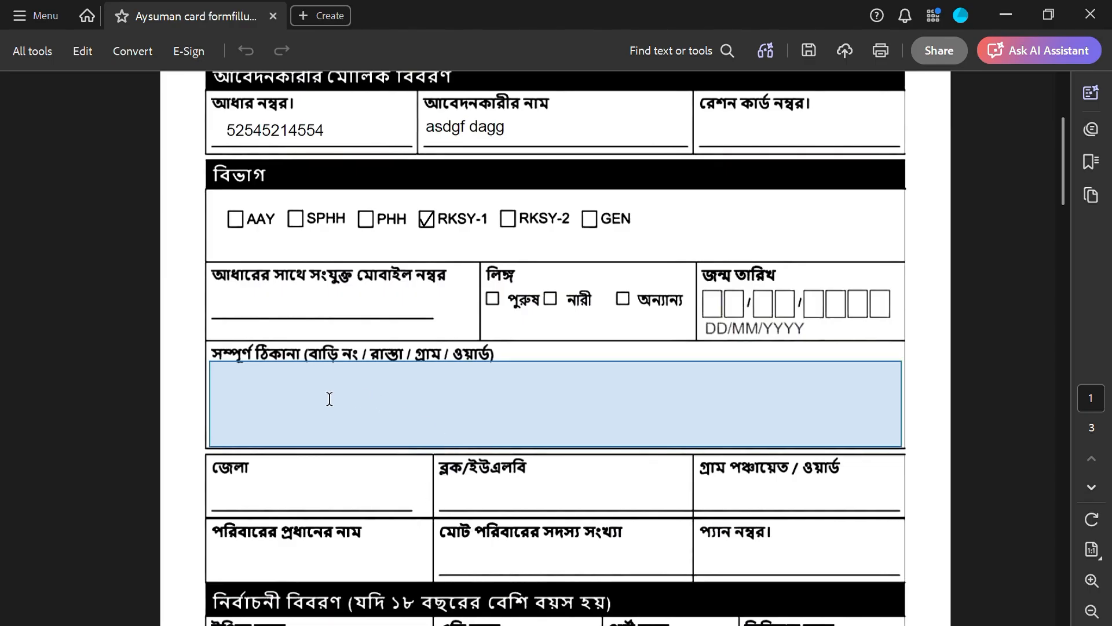
left_click(330, 394)
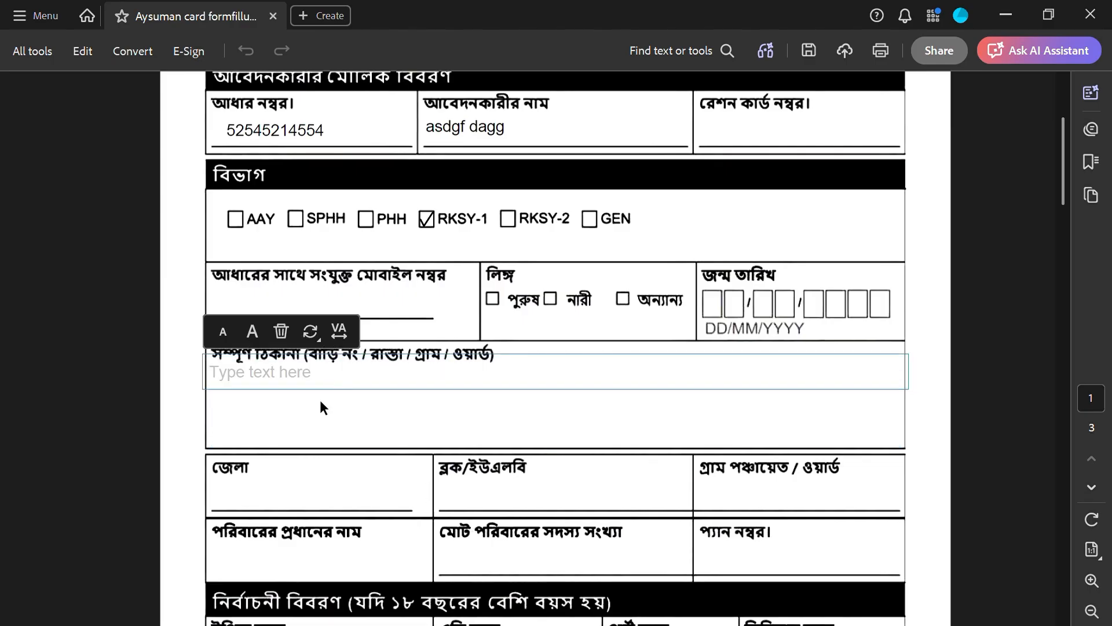
Go over the family head's name, total family members and PAN number fields without entering text.
scroll(319, 405, "down", 2)
left_click(245, 447)
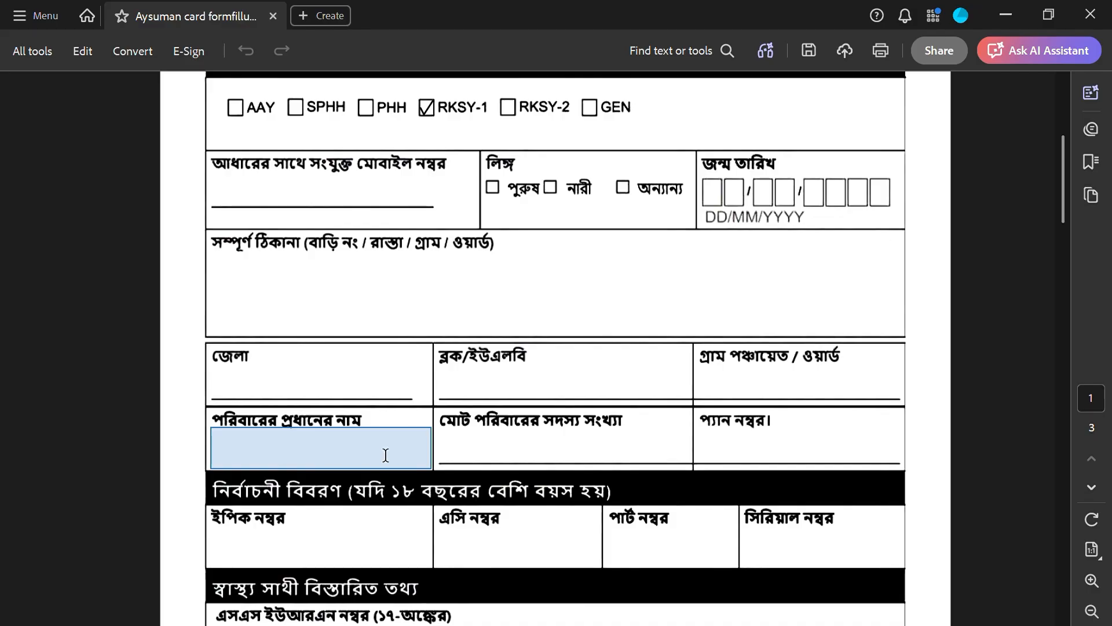
left_click(474, 461)
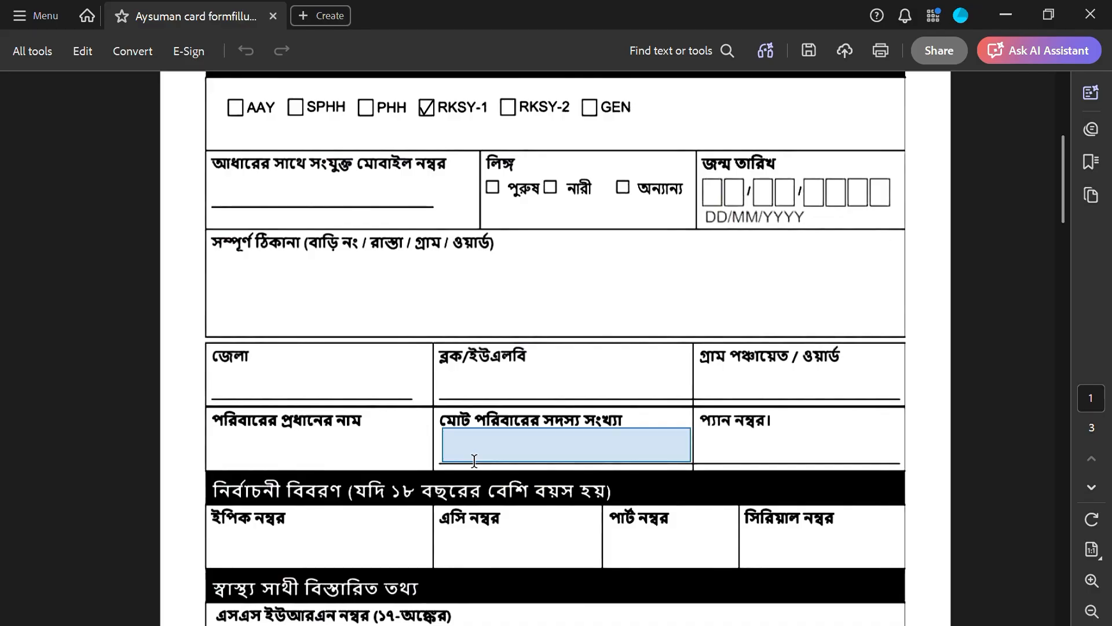
left_click(740, 450)
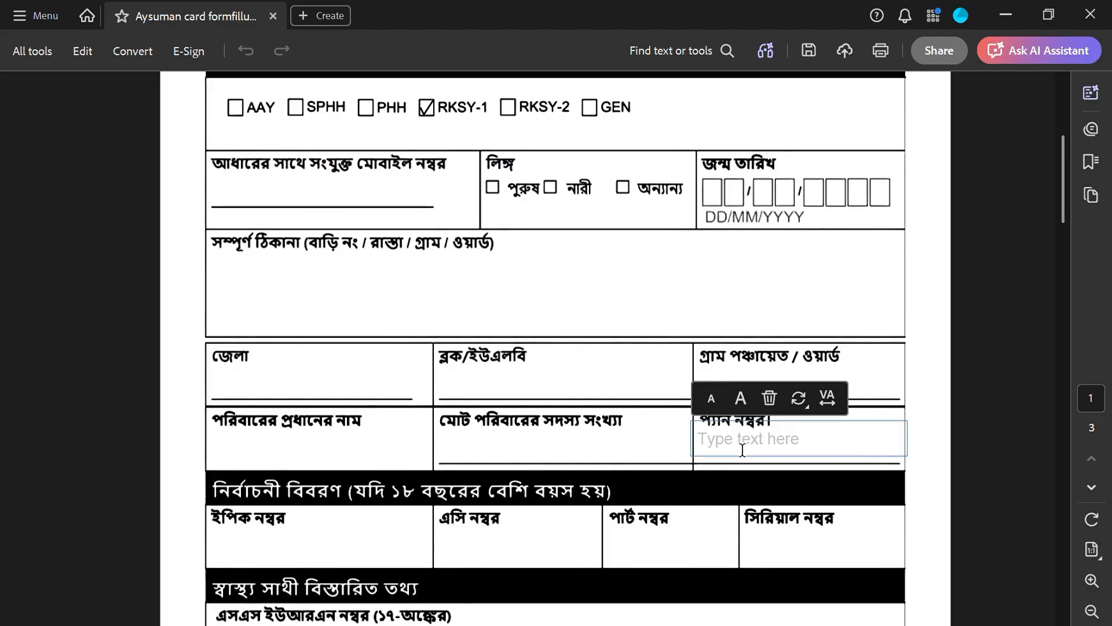
Go over the electoral details fields for EPIC number, AC number, part number and serial number.
scroll(373, 486, "down", 2)
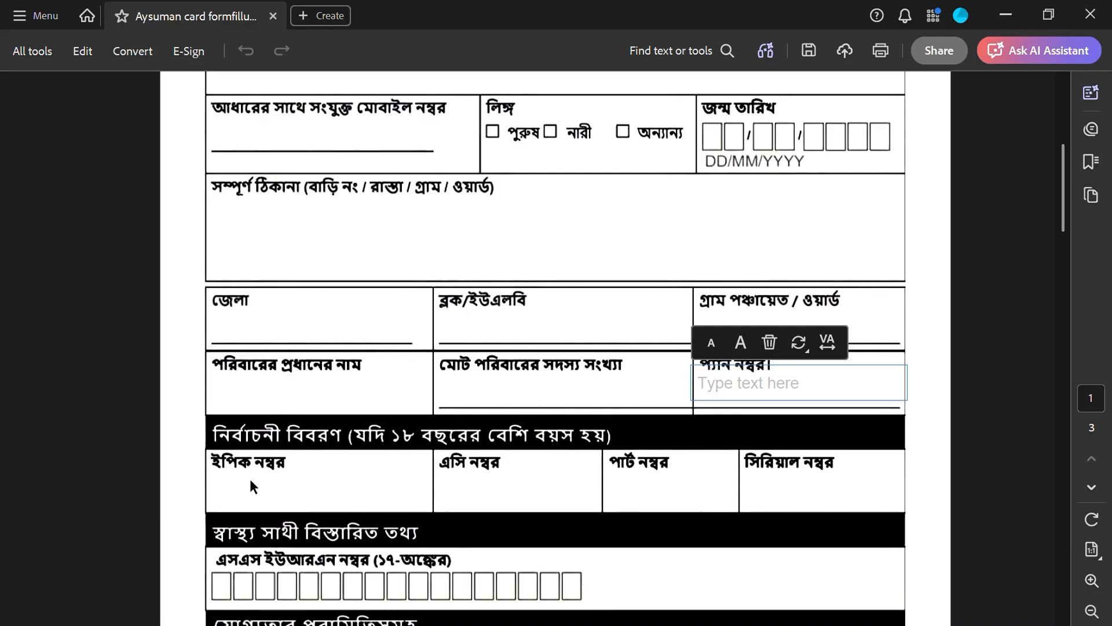
left_click(226, 492)
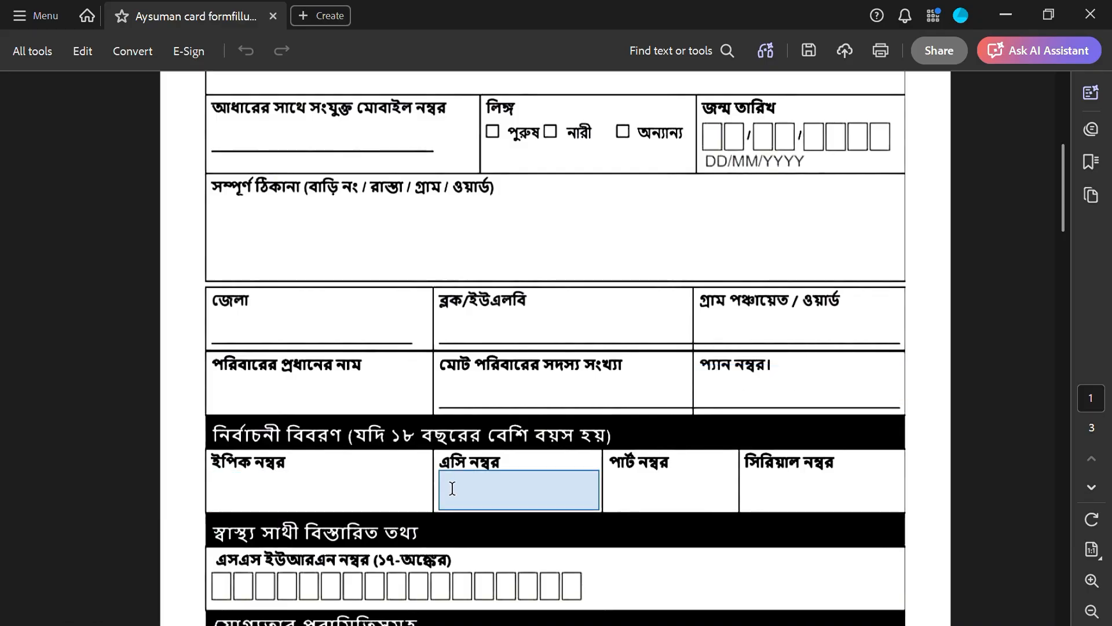
left_click(489, 494)
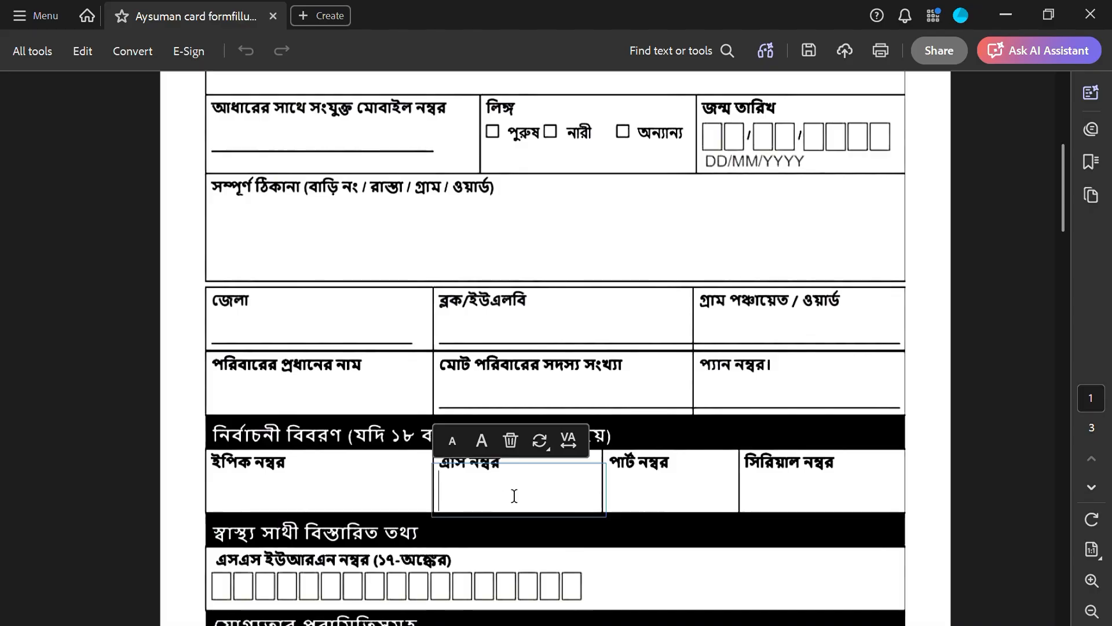
left_click(685, 488)
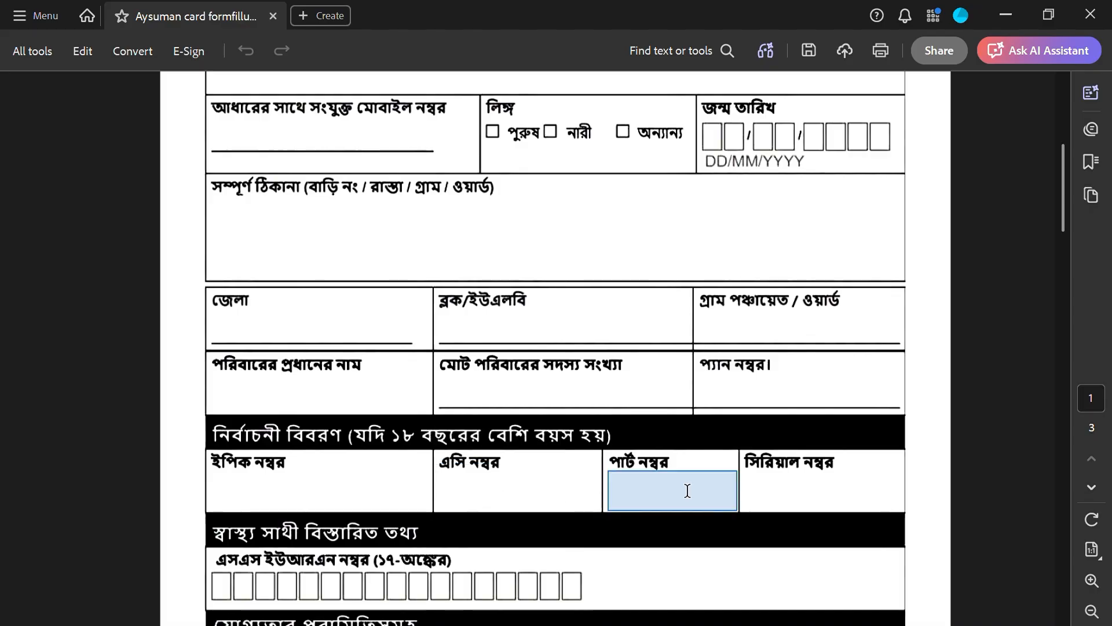
left_click(816, 496)
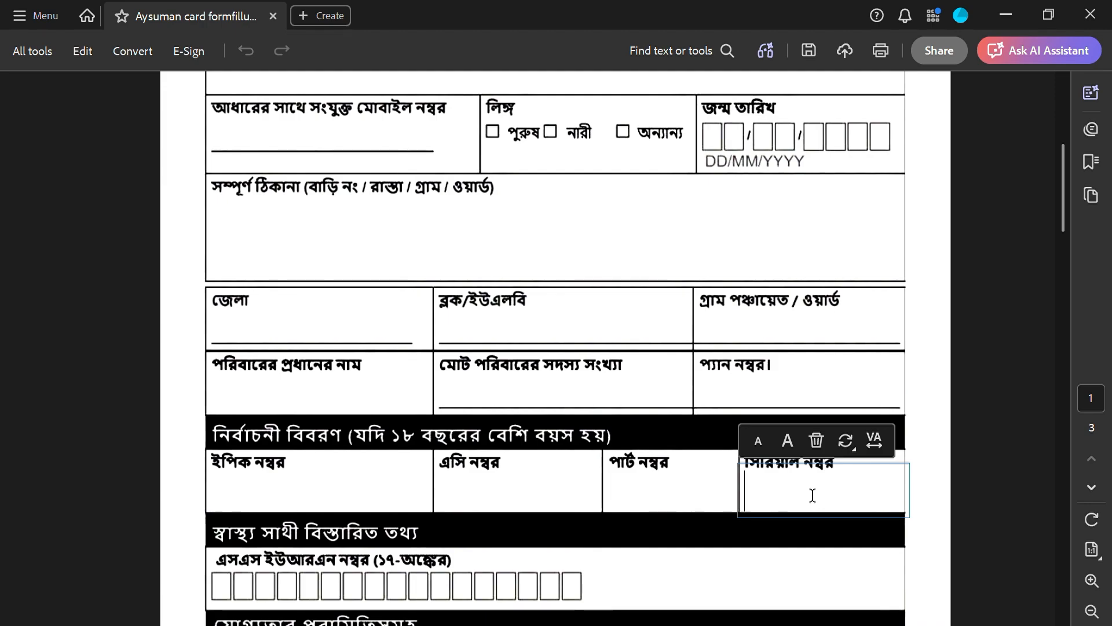
Examine the 17-digit URN number field in the Swasthya Sathi details section.
scroll(420, 431, "down", 2)
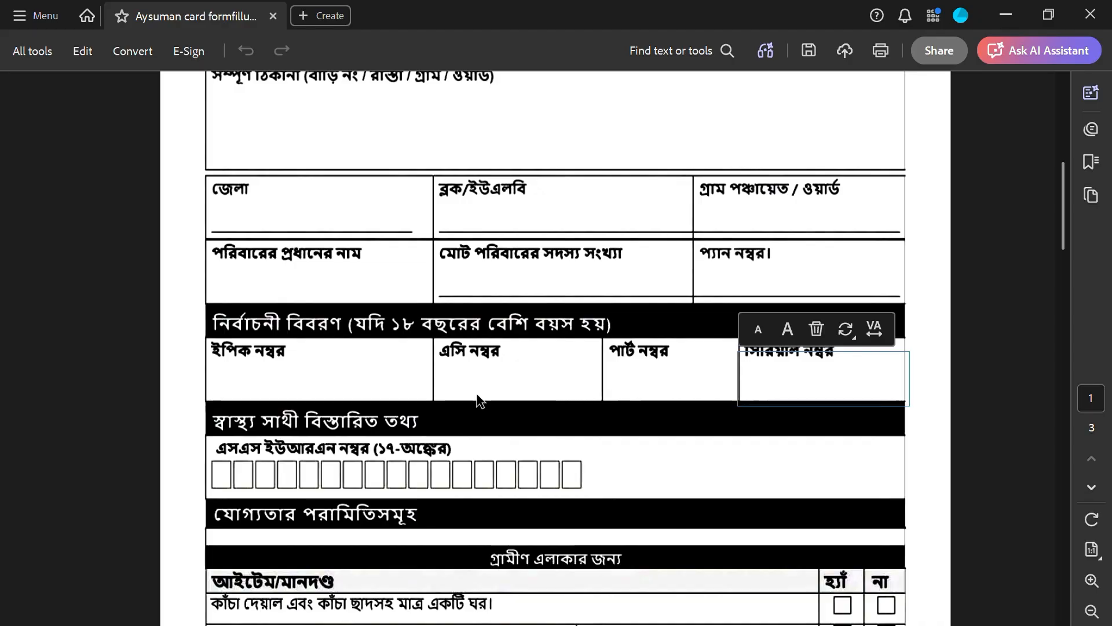
scroll(479, 400, "down", 1)
scroll(477, 395, "down", 1)
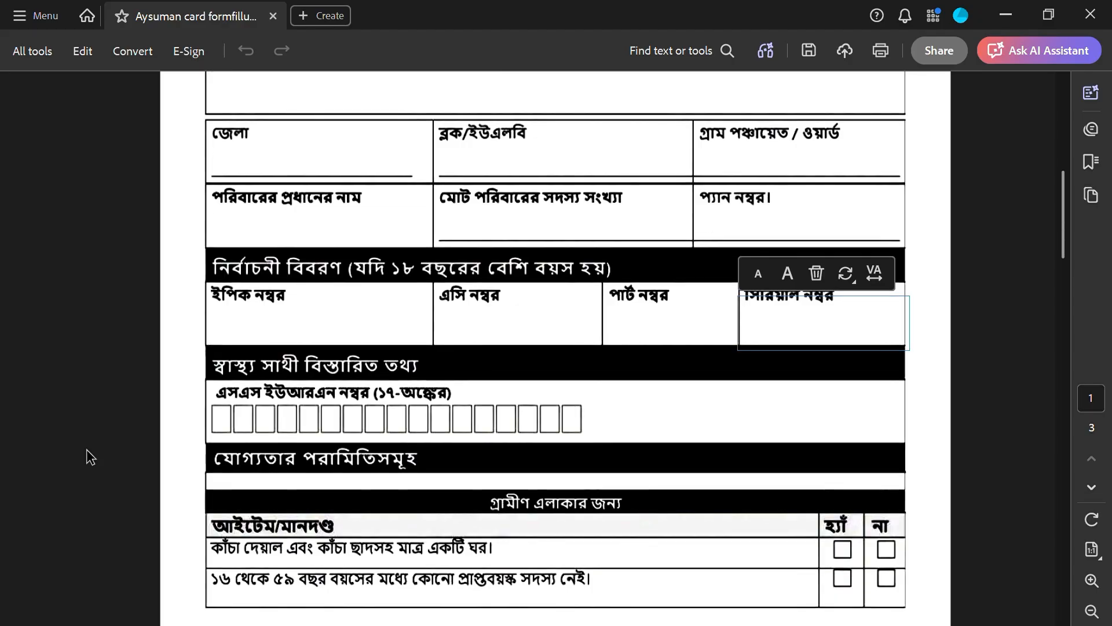
left_click(217, 397)
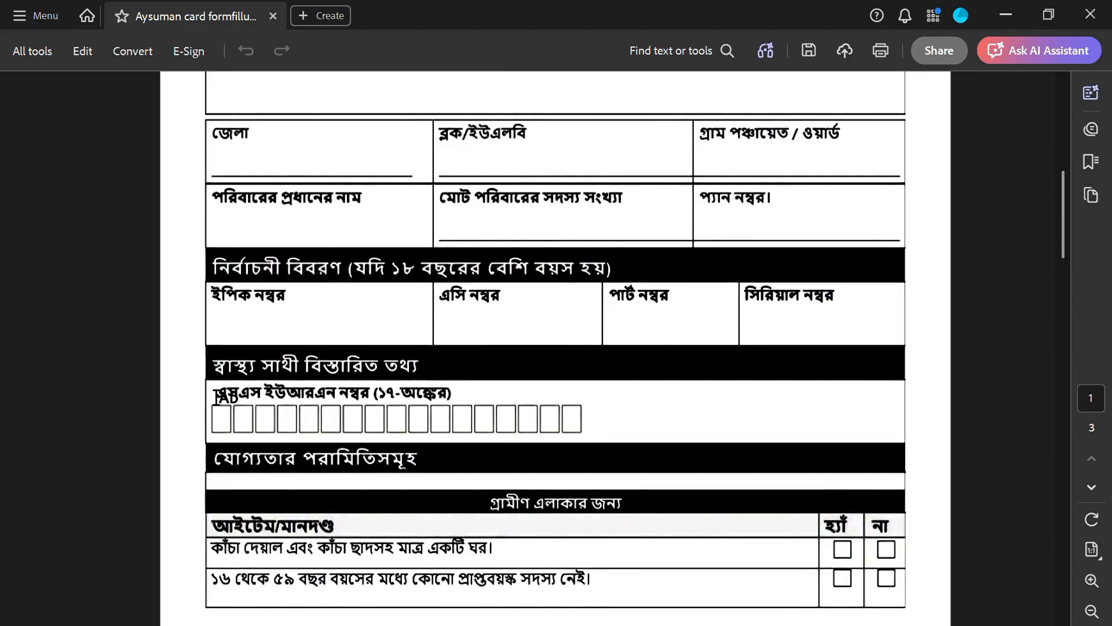
Go over the boxes of the 17-digit Swasthya Sathi URN number field without entering text.
left_click(232, 430)
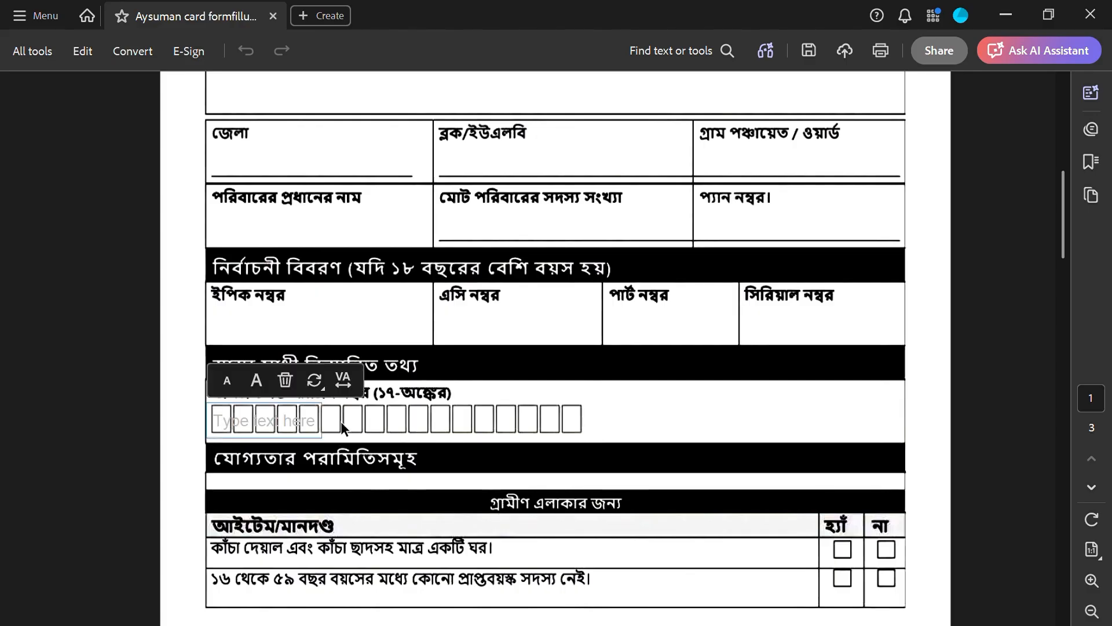
left_click(628, 420)
scroll(337, 473, "down", 2)
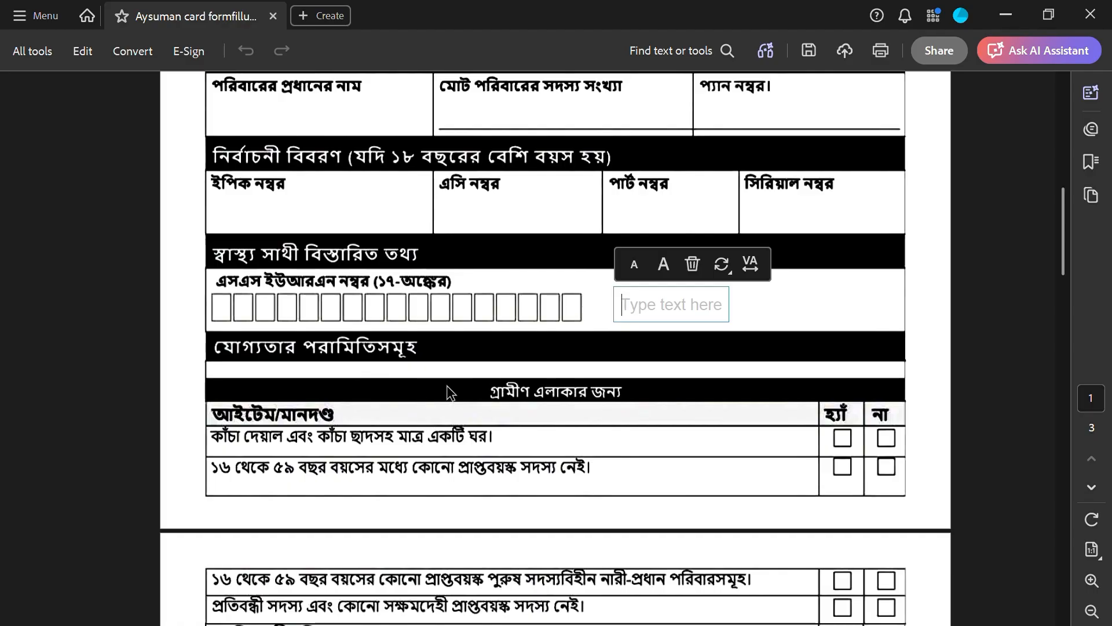
key("Escape")
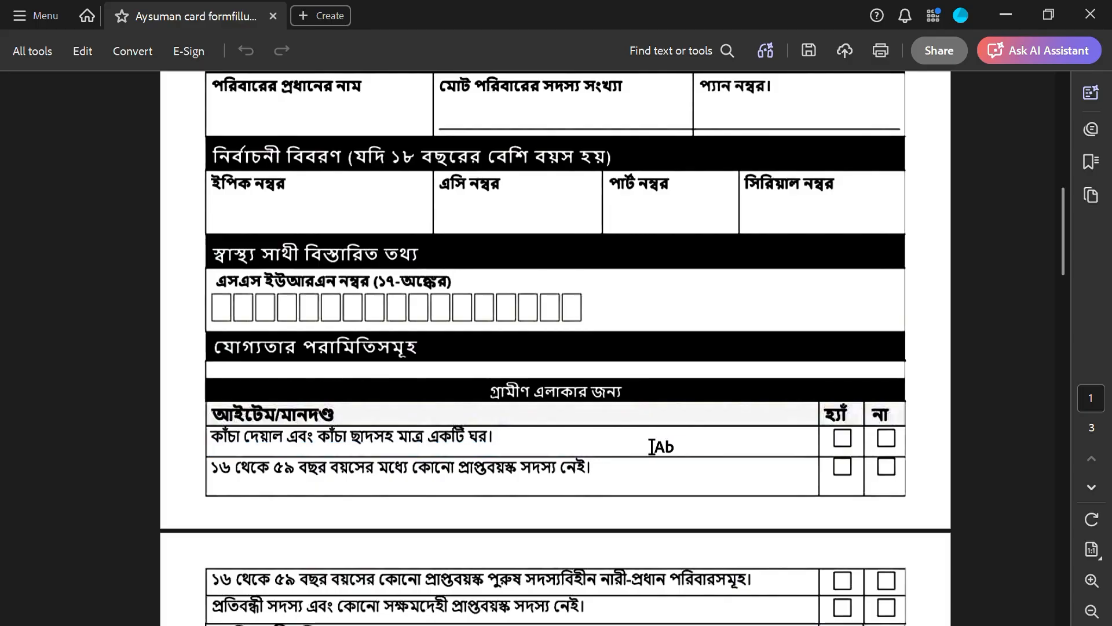
Go over the first rural-area eligibility criteria and their Yes and No columns without entering text.
scroll(658, 447, "down", 1)
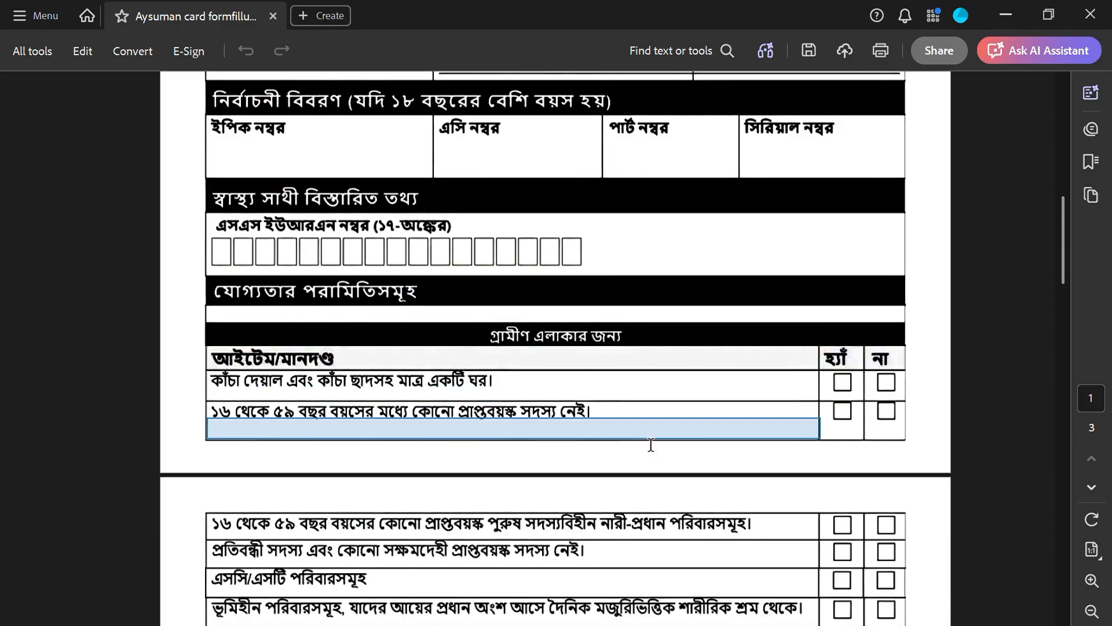
left_click(542, 367)
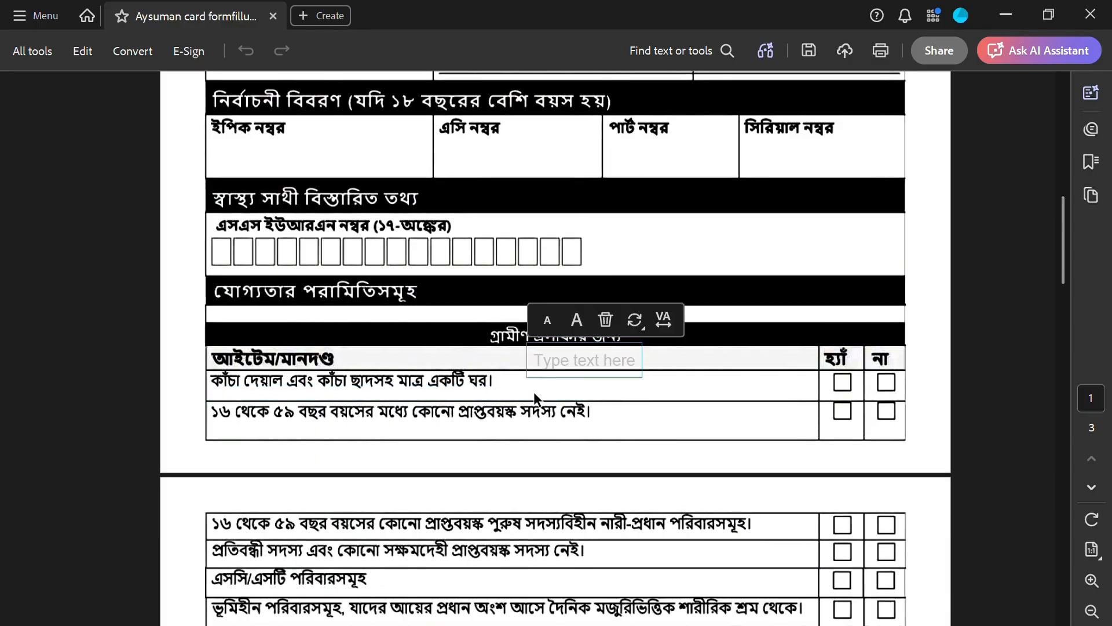
key("Escape")
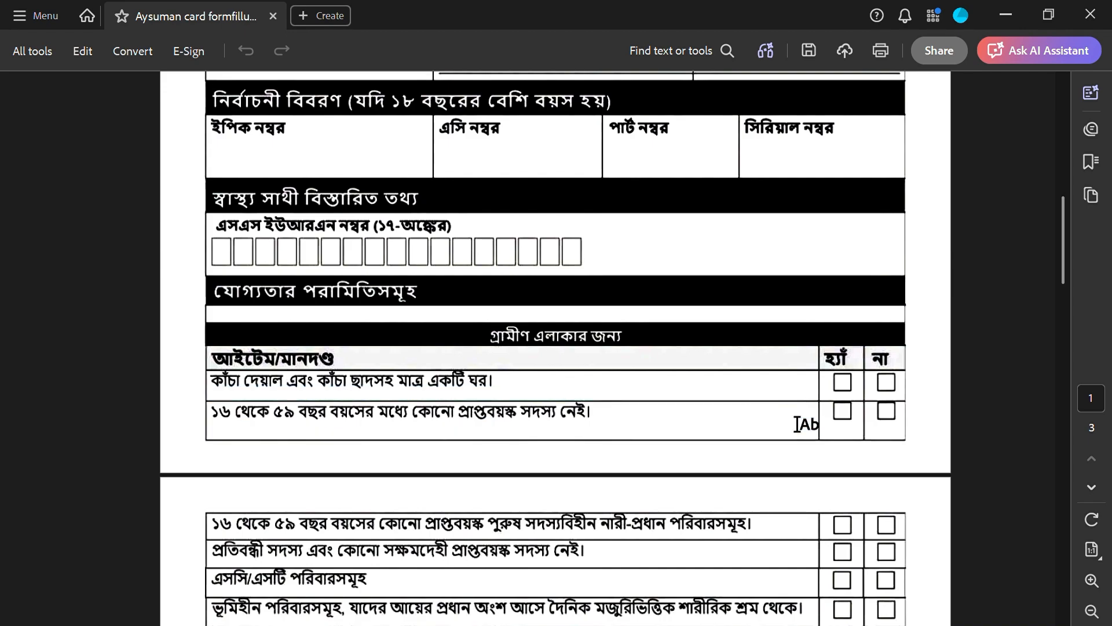
left_click(850, 385)
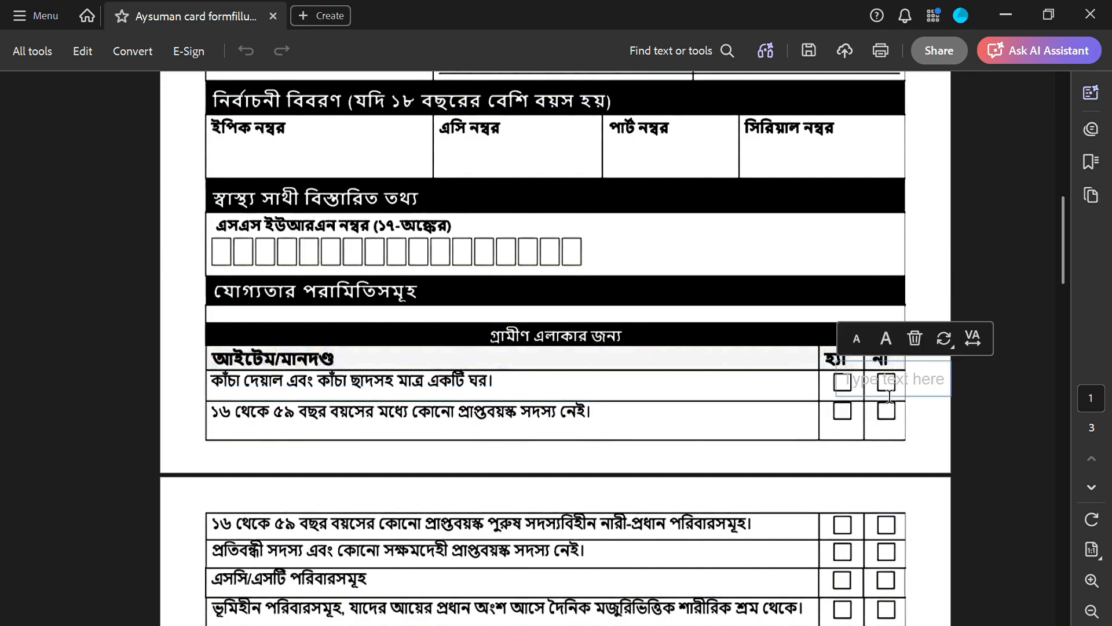
key("Escape")
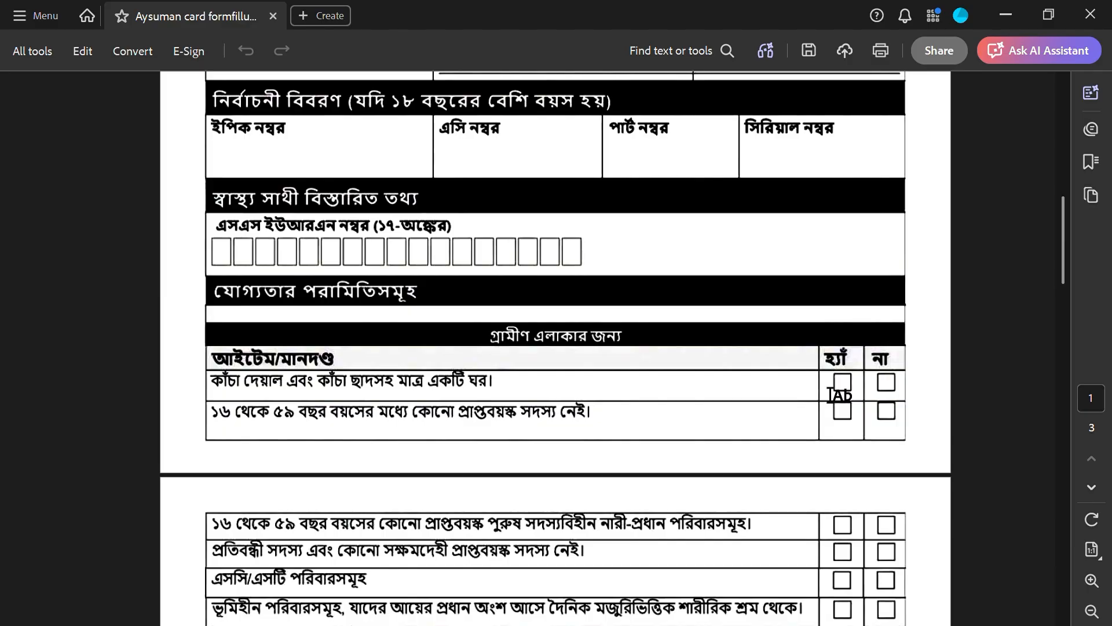
Demonstrate ticking Yes and No for the rural criterion on female-headed households without an adult male aged 16 to 59, removing each tick.
scroll(851, 387, "down", 1)
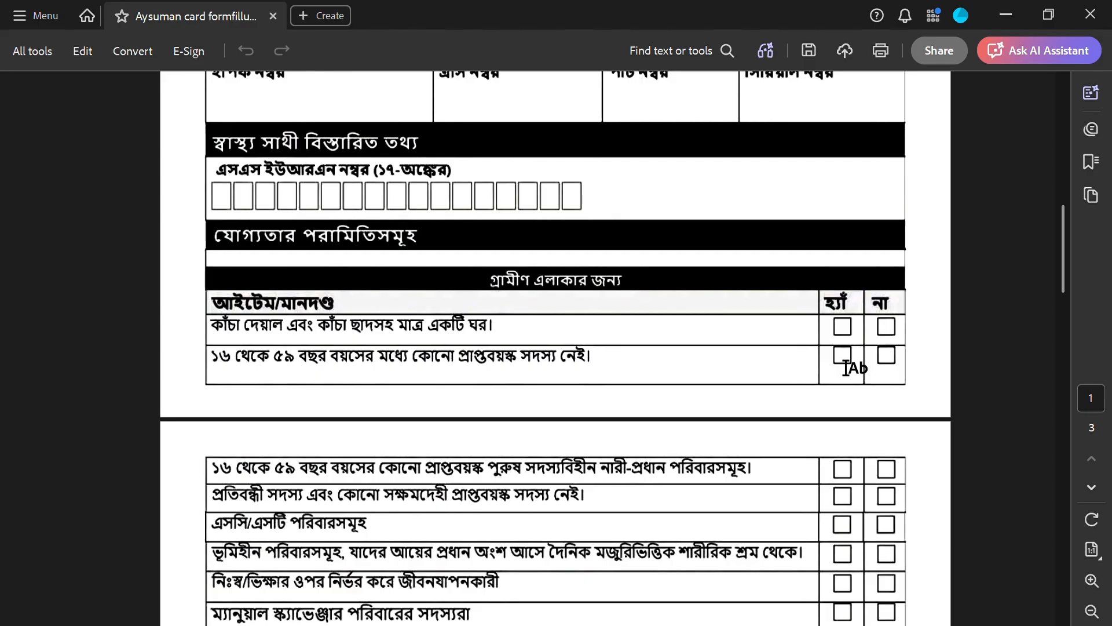
scroll(579, 455, "down", 3)
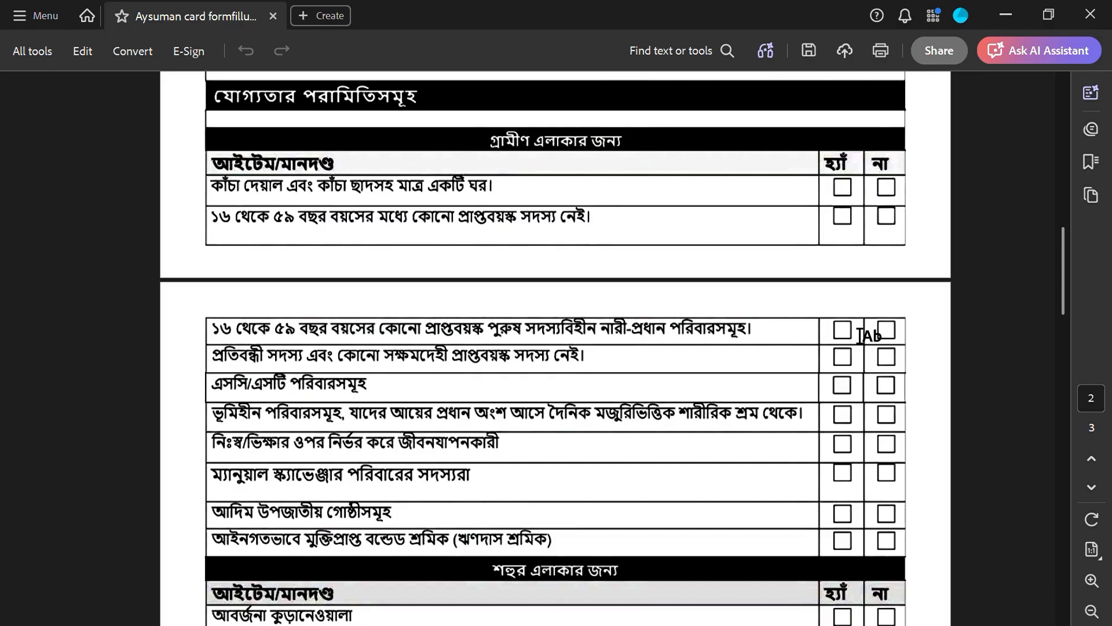
left_click(849, 332)
left_click(846, 332)
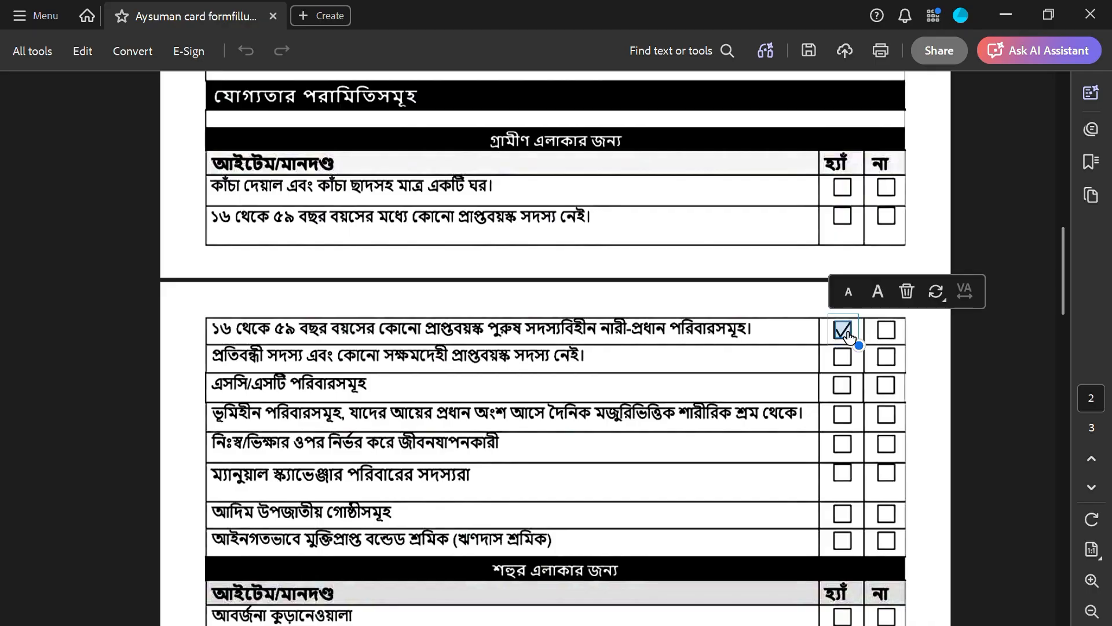
left_click(908, 302)
left_click(887, 330)
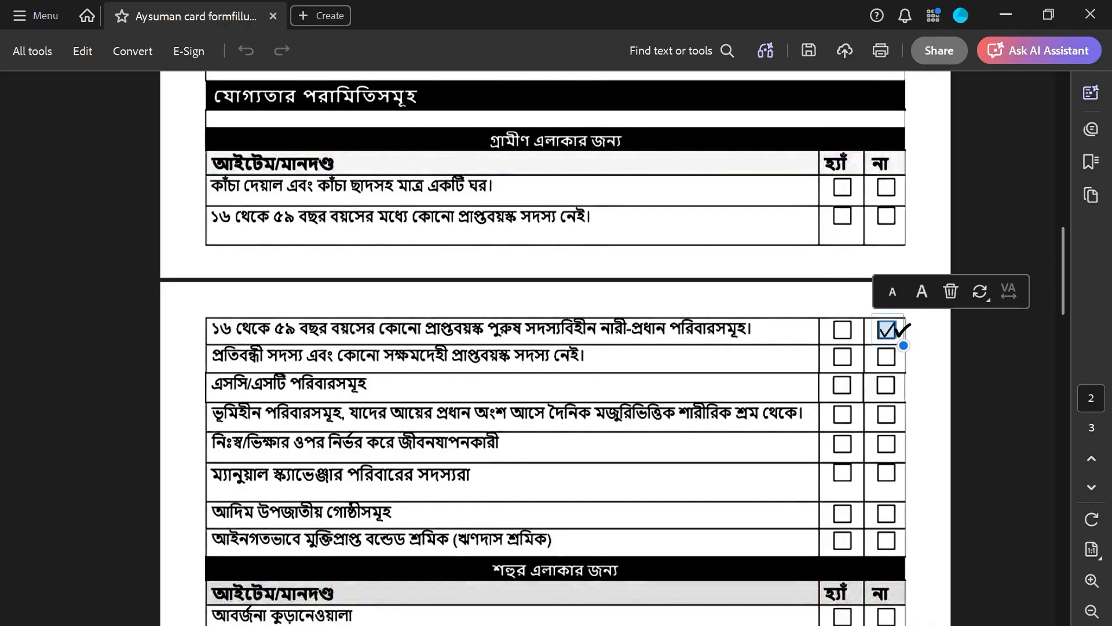
left_click(952, 294)
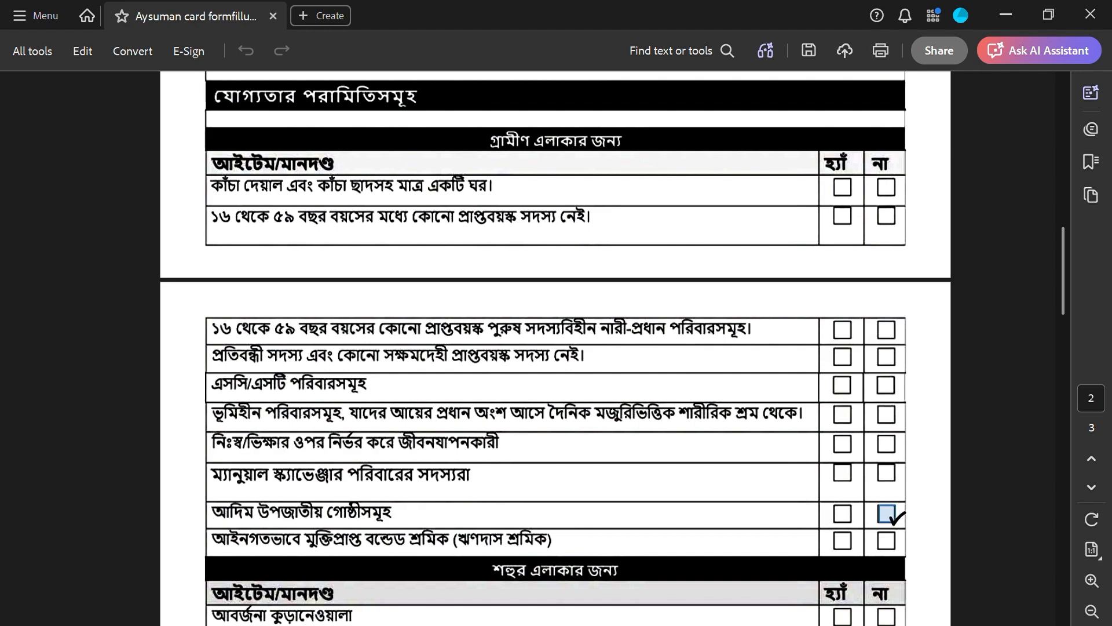
Go over the remaining rural-area criteria and the urban-area occupation criteria with their Yes and No boxes.
scroll(902, 519, "down", 2)
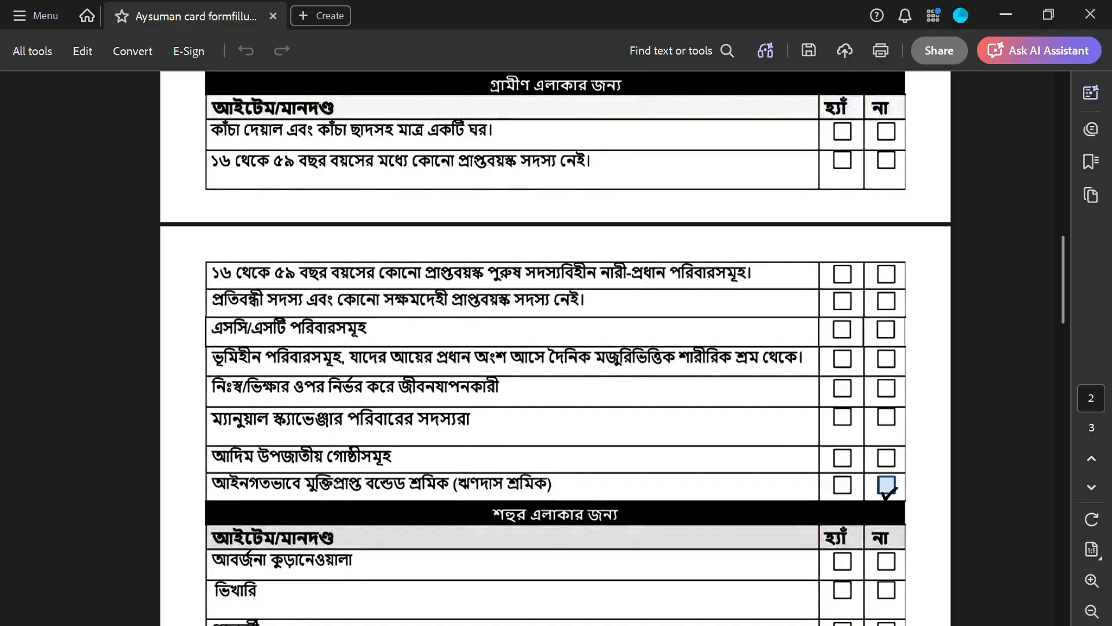
scroll(891, 491, "down", 5)
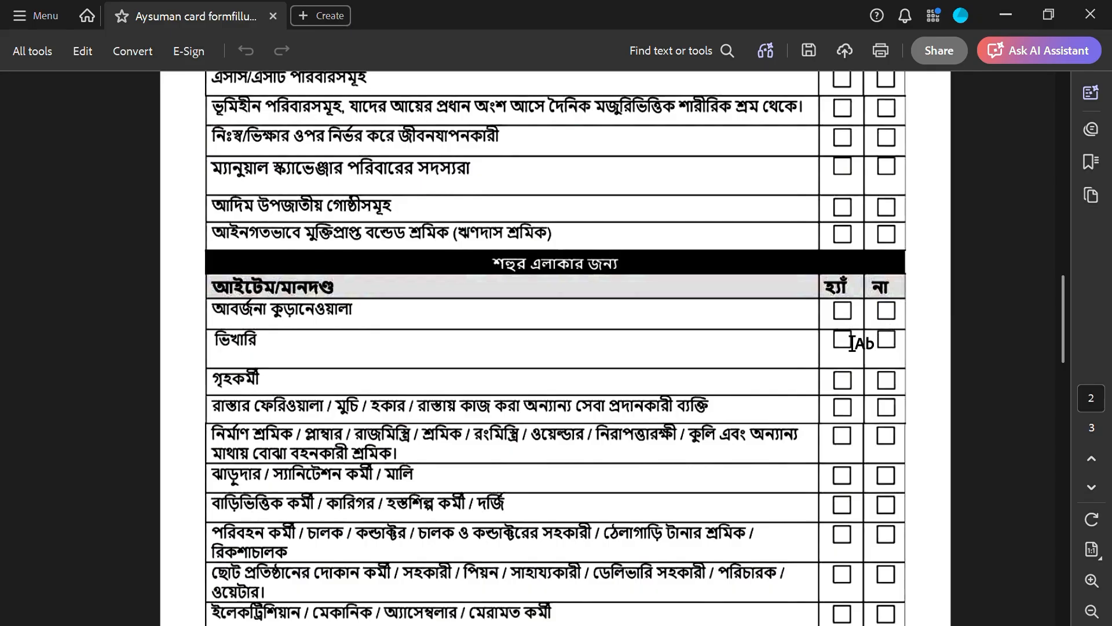
scroll(808, 275, "down", 2)
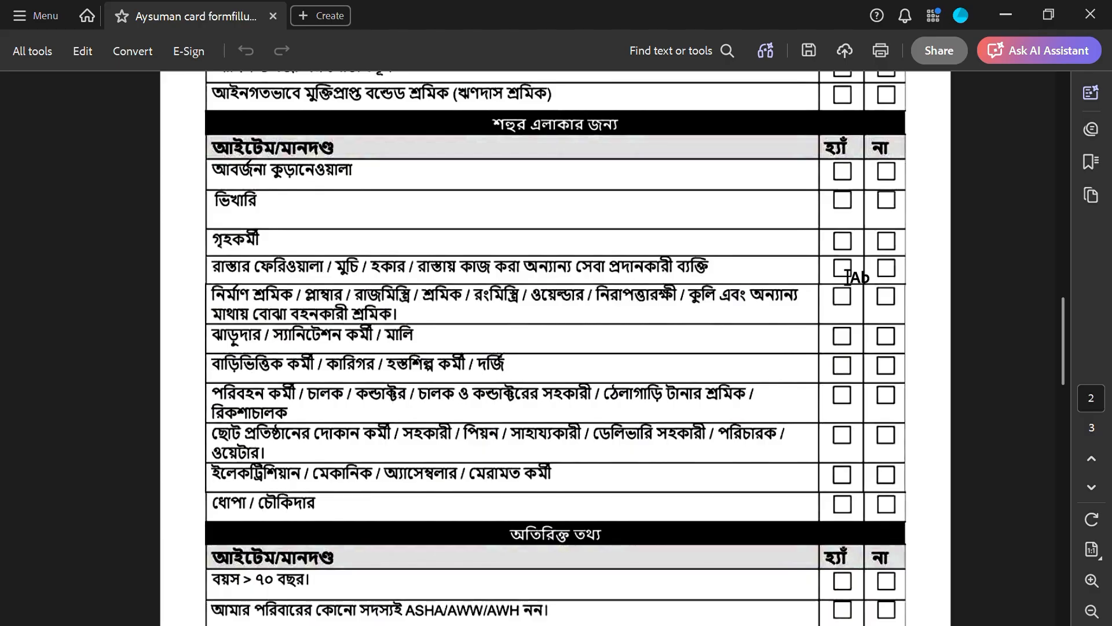
left_click(887, 270)
scroll(835, 425, "down", 3)
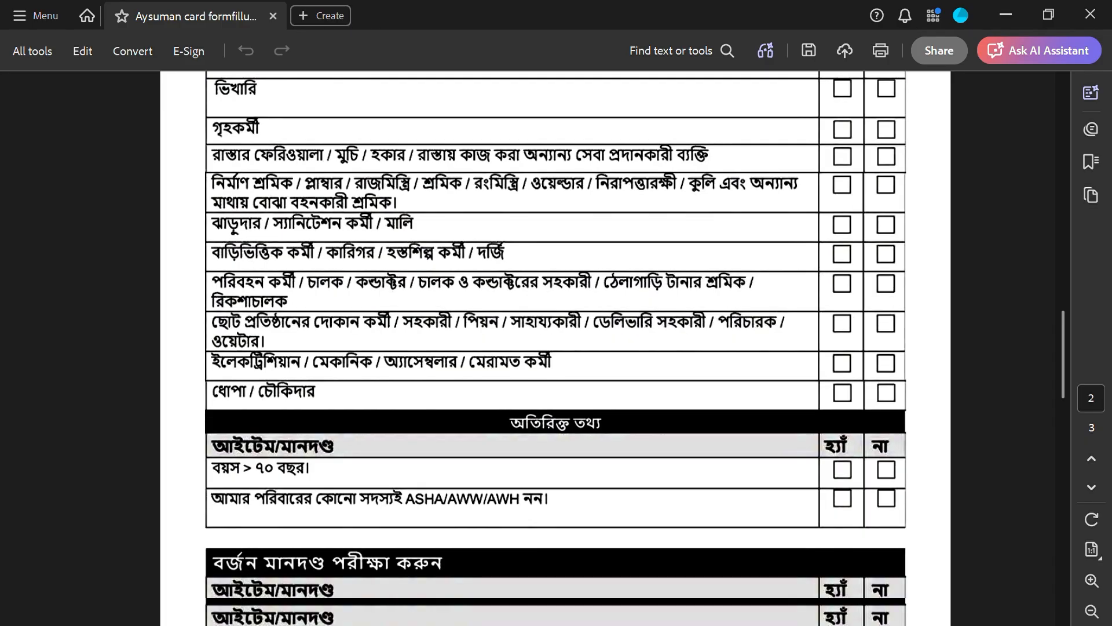
Go over the additional information section and the exclusion criteria on income, income tax, ASDD list and CAA application.
scroll(763, 390, "down", 1)
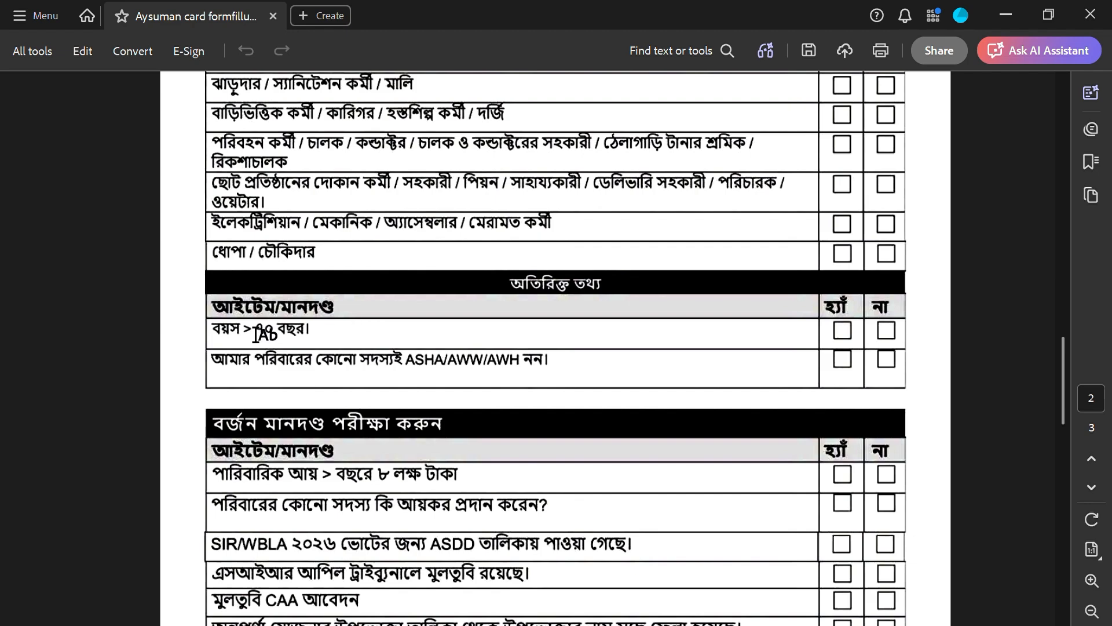
scroll(759, 347, "down", 1)
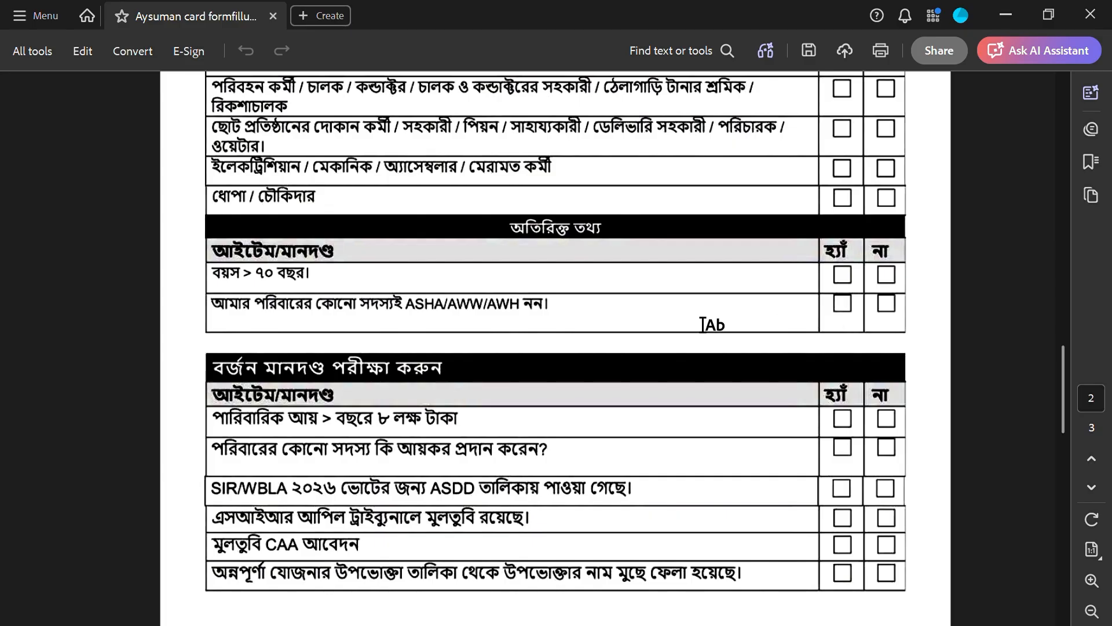
scroll(631, 322, "down", 3)
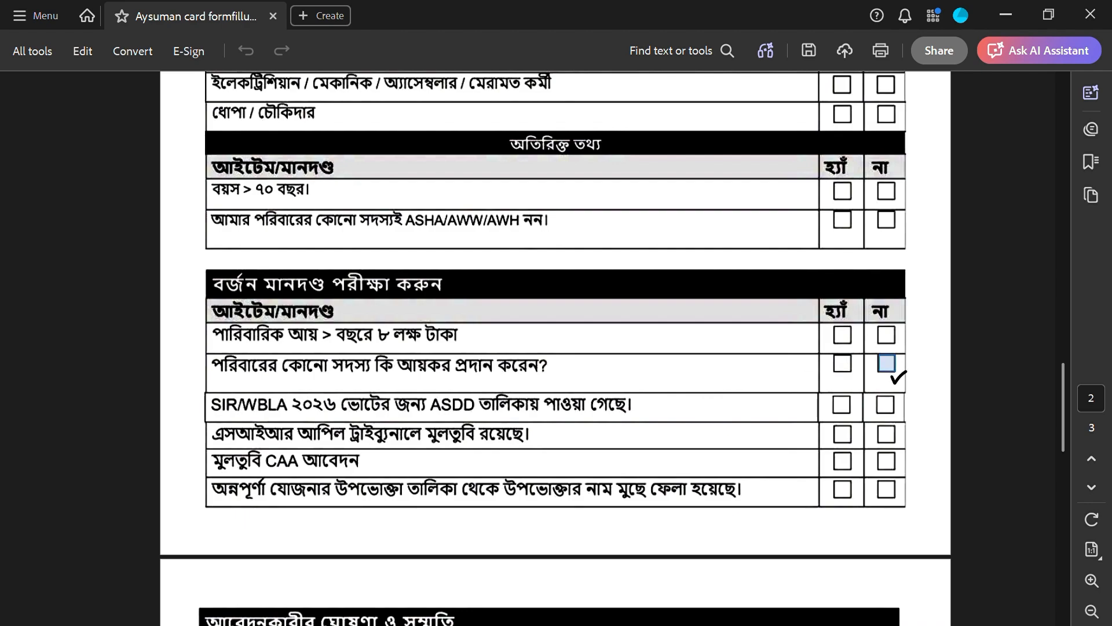
scroll(764, 365, "down", 1)
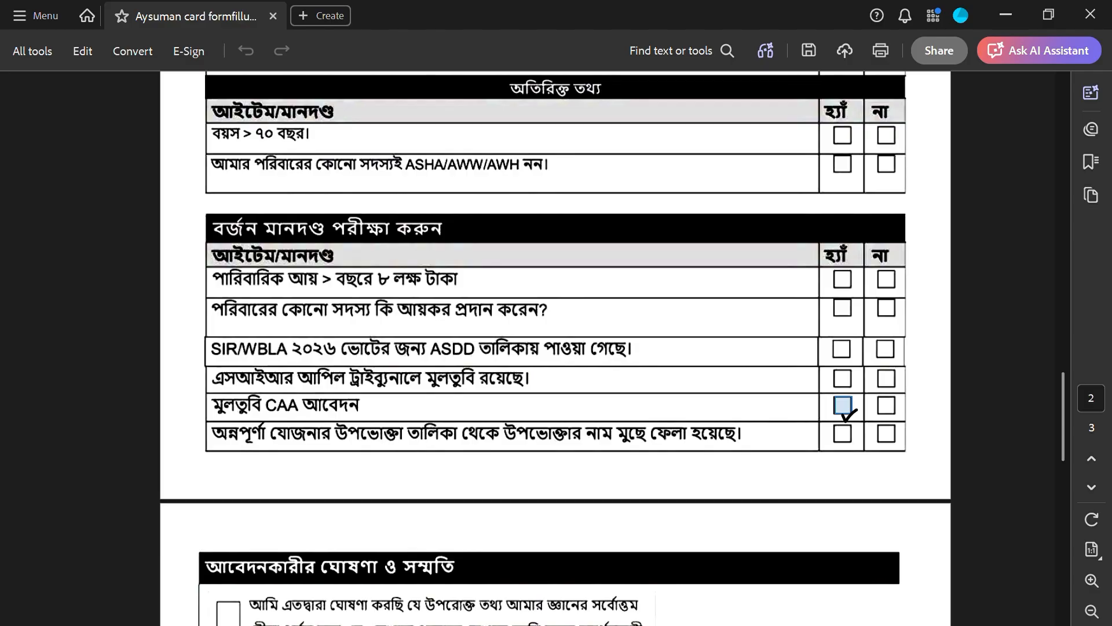
Demonstrate ticking Yes for the pending SIR appeal tribunal and pending CAA application criteria, and remove both ticks.
left_click(843, 378)
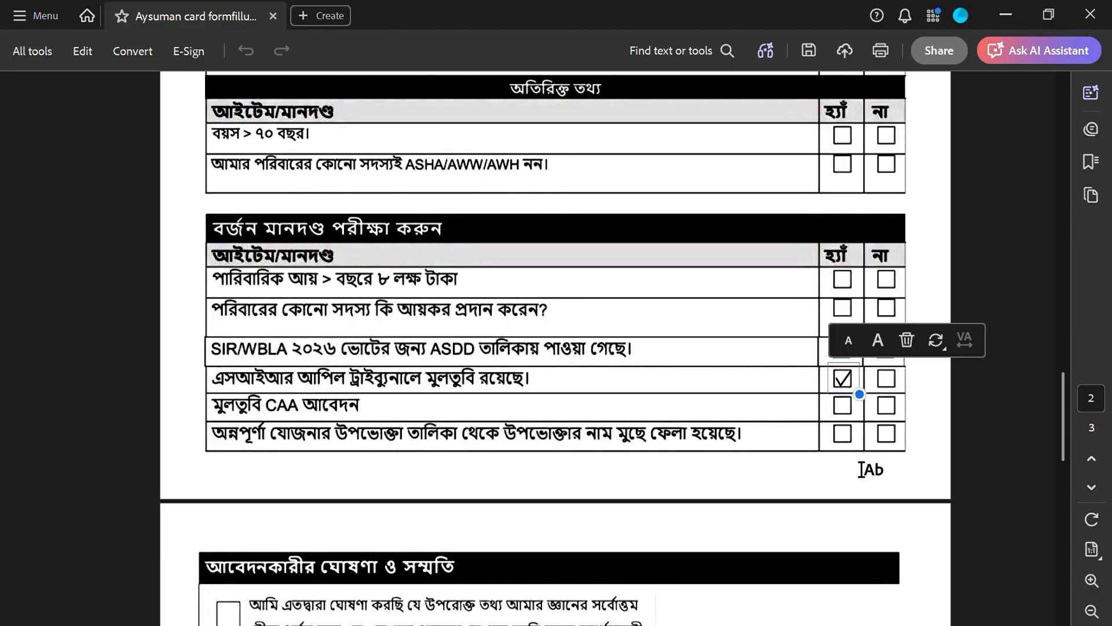
left_click(844, 406)
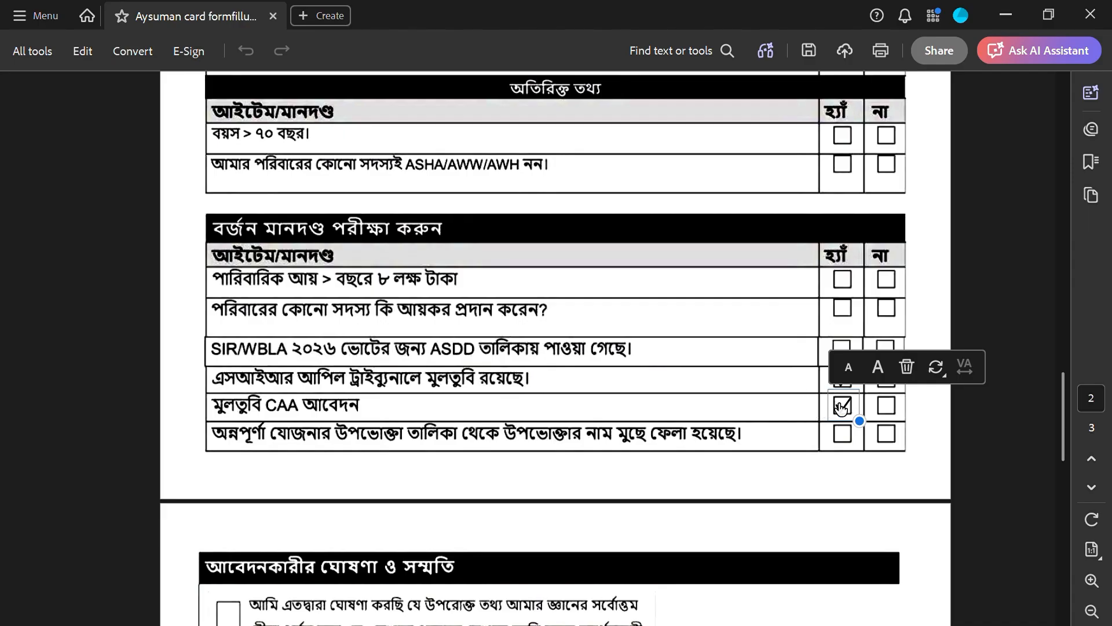
left_click(912, 372)
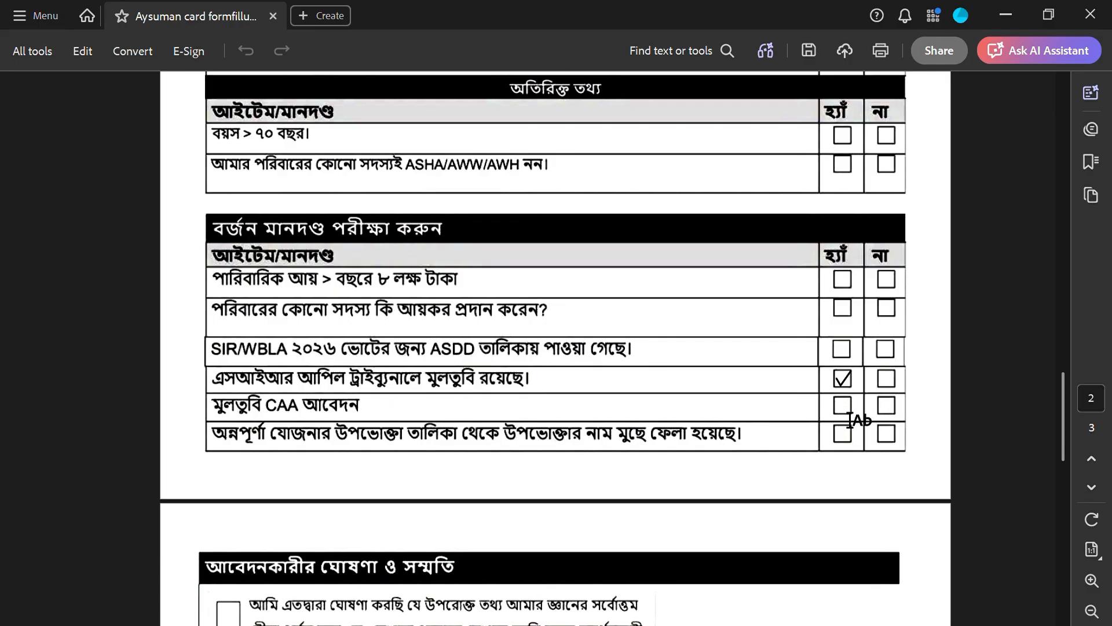
left_click(851, 387)
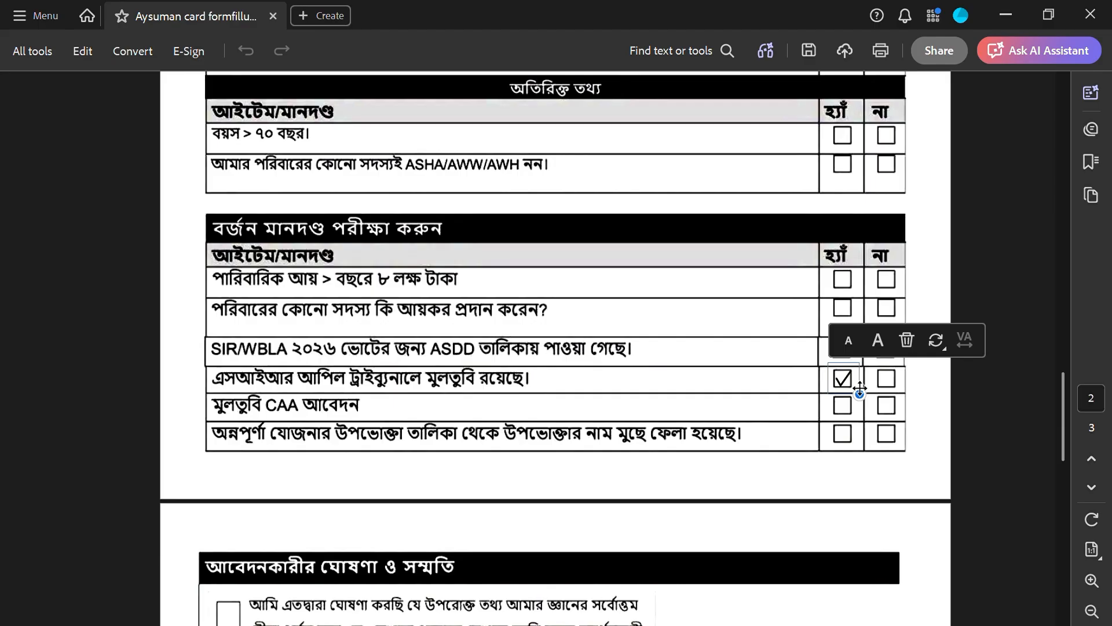
left_click(911, 338)
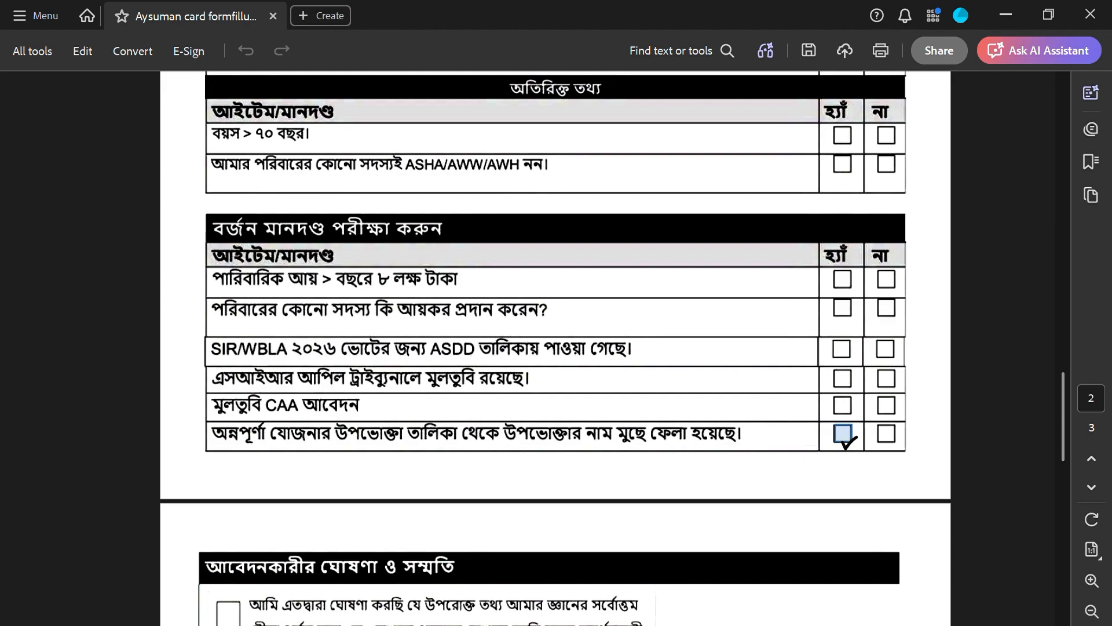
Go over the applicant's declaration checkbox, the signature or thumbprint field and the receipt's Aadhaar number field without entering text.
scroll(753, 473, "down", 7)
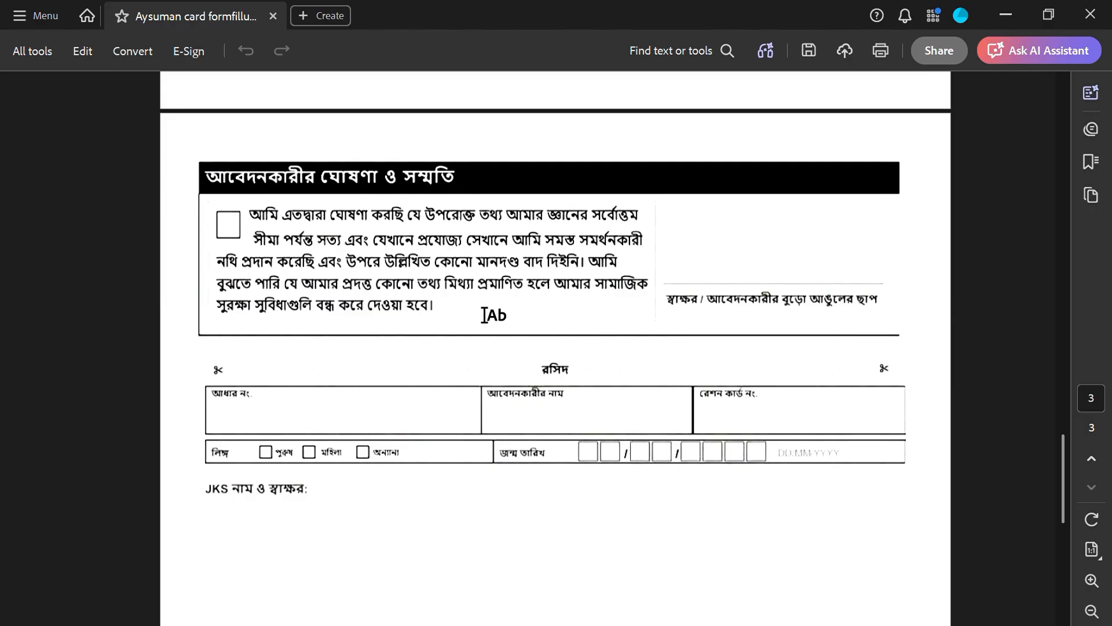
left_click(706, 273)
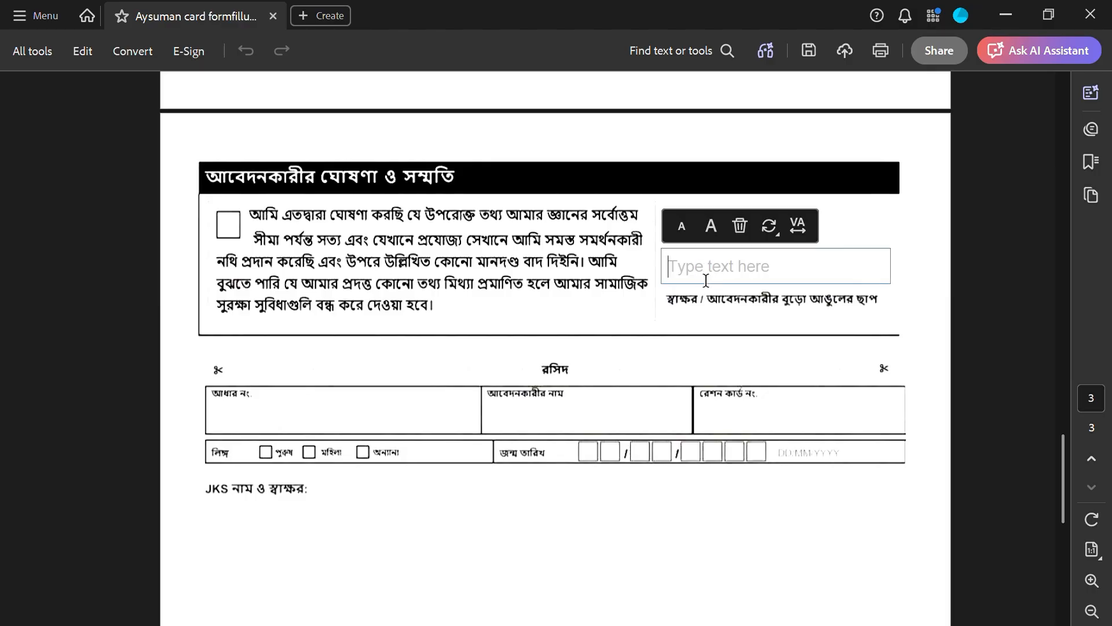
left_click(219, 231)
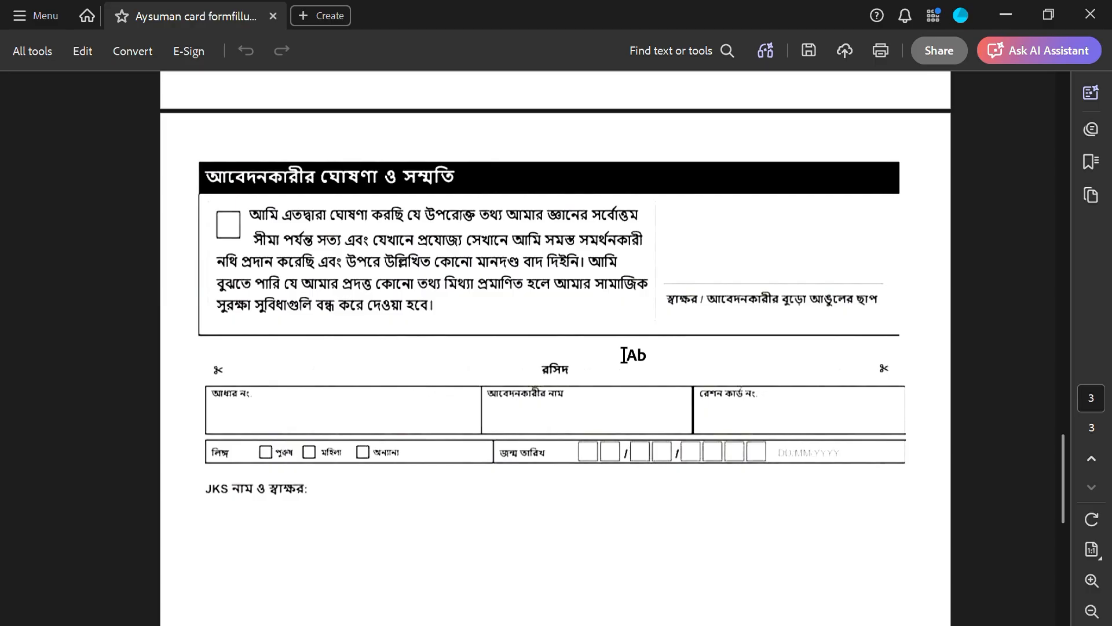
left_click(277, 423)
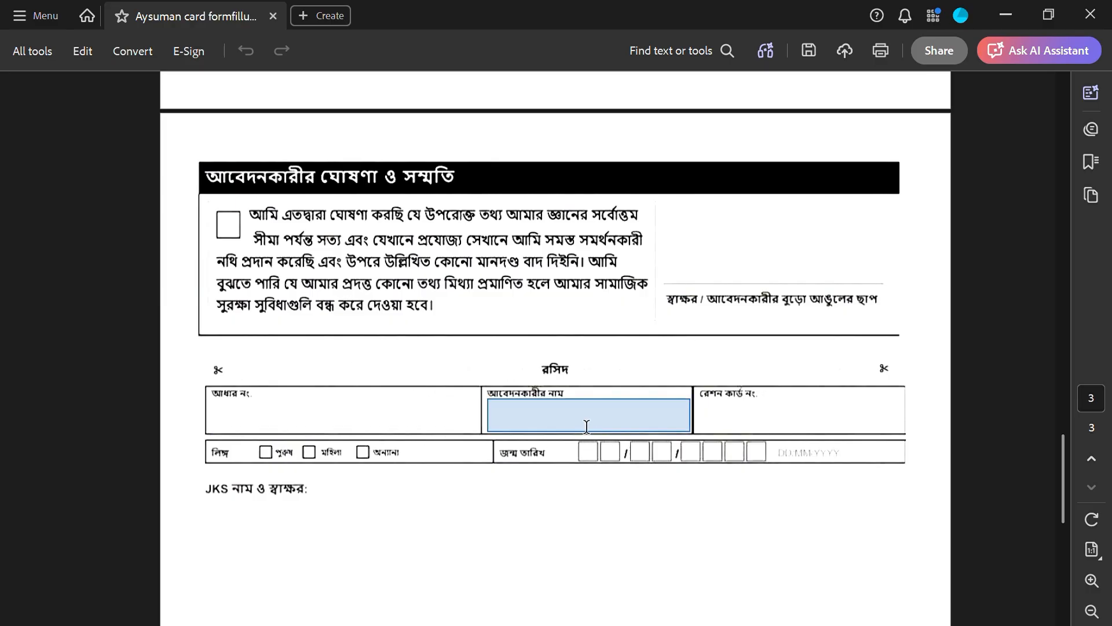